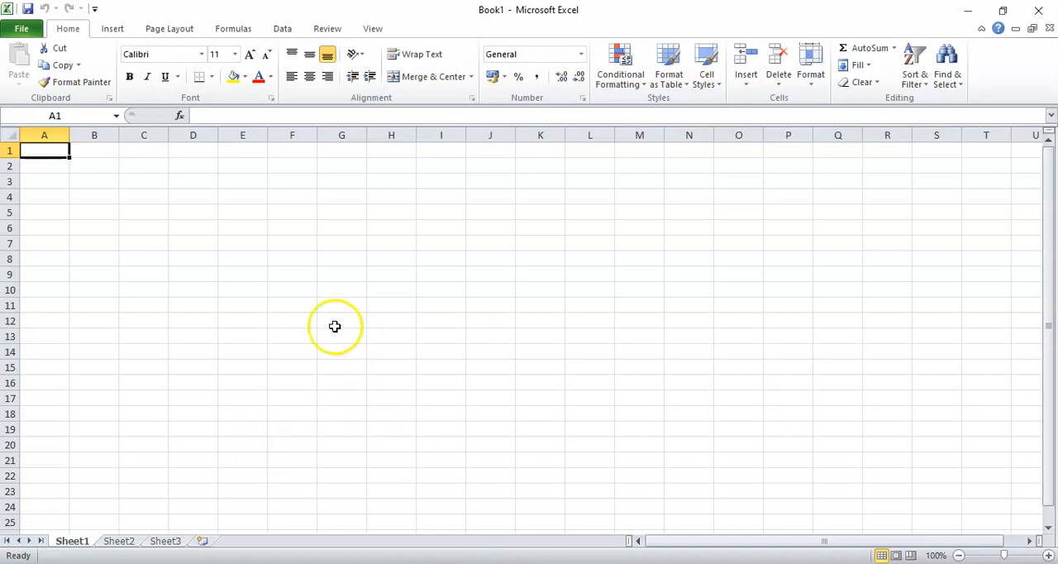
Enter the heading "VERTICAL LOOKUP" in cell D4
left_click(183, 196)
type("vER")
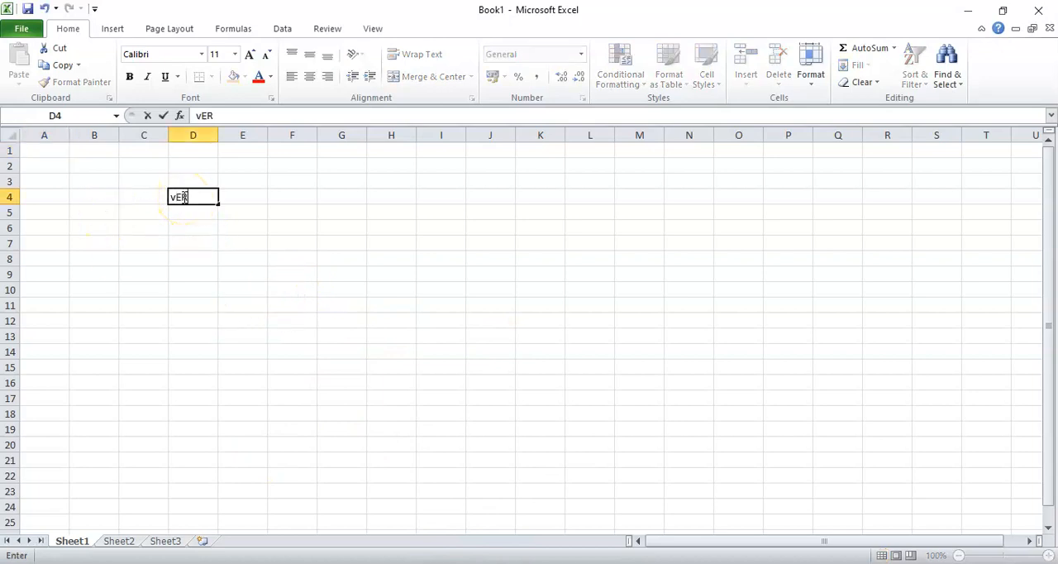
type("T")
key("BackSpace")
key("BackSpace")
key("BackSpace")
key("BackSpace")
type("VERTICAL LOOKUP")
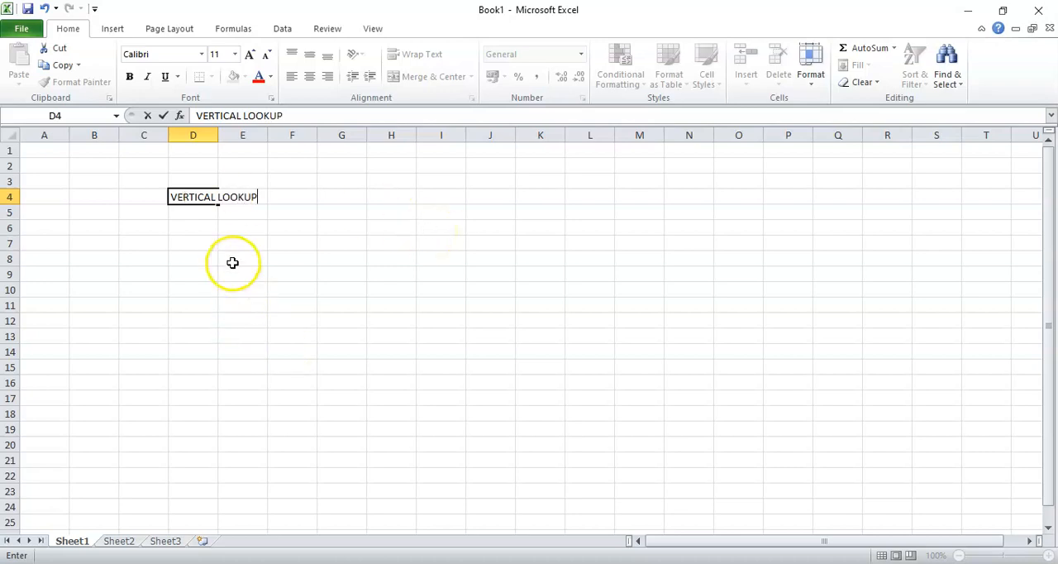
Enter the function name "VLOOKUP" in cell D5, directly below the heading
left_click(178, 215)
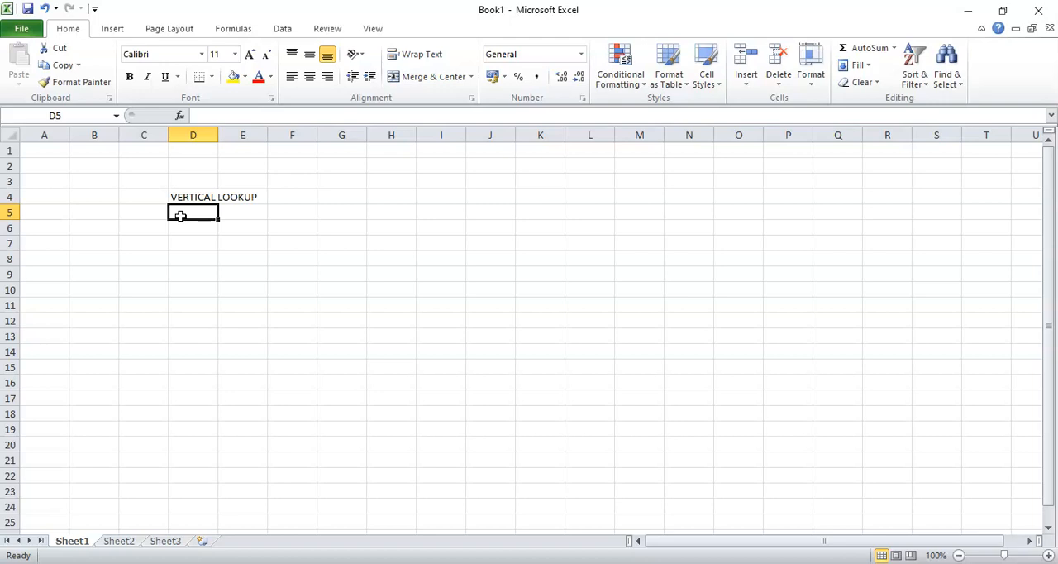
type("V")
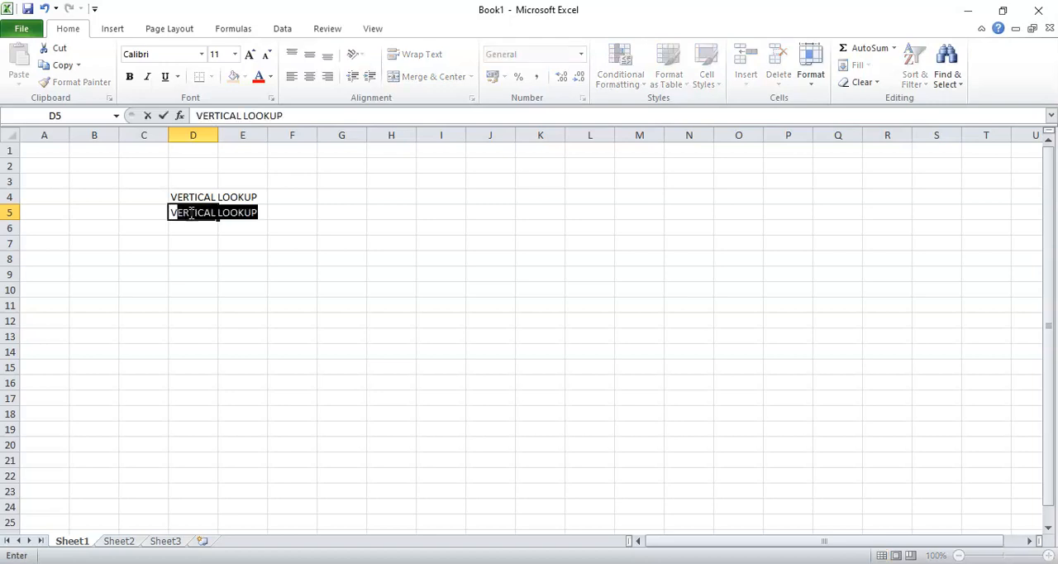
type("LOOKUP")
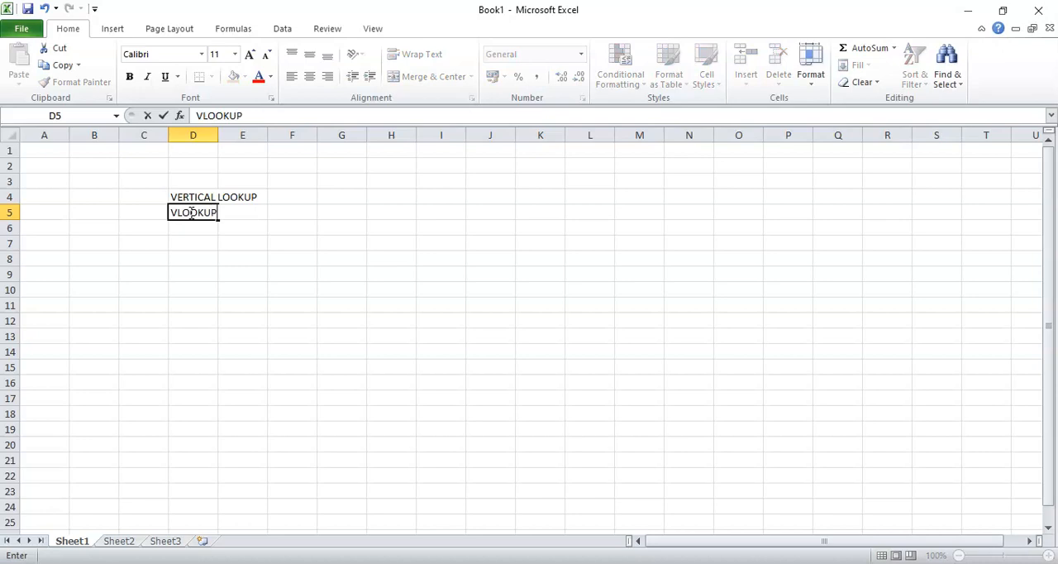
key("Return")
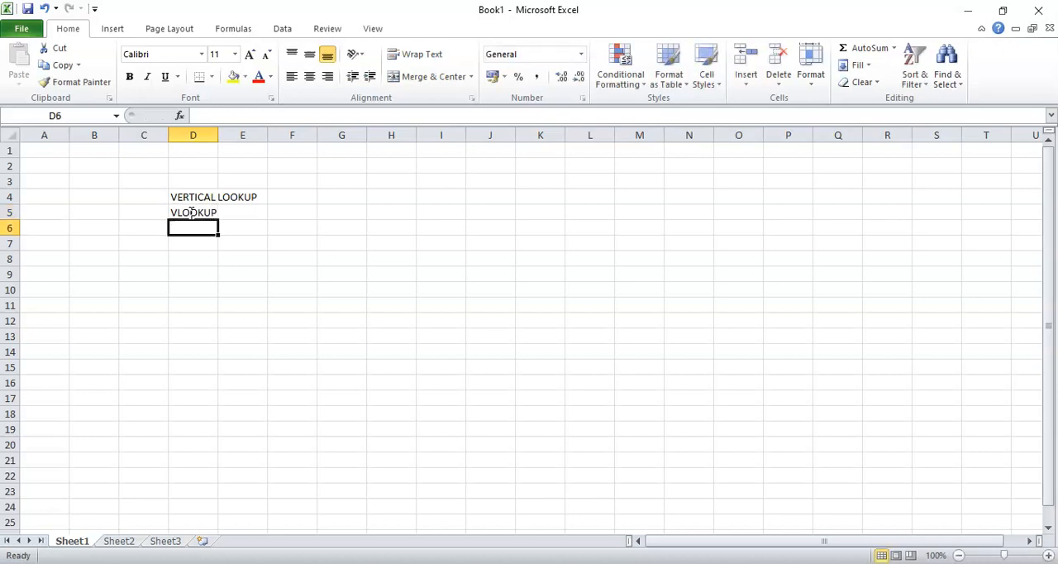
Enter "4 PARAMATERS" in cell D6 and widen column D to about five times its default width
type("4")
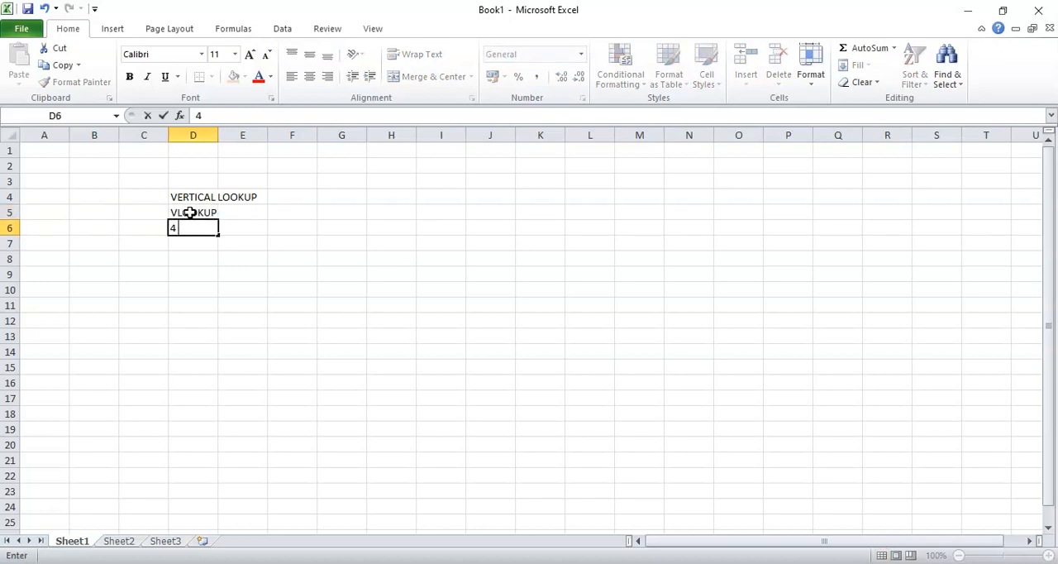
type(" PARAMATERS")
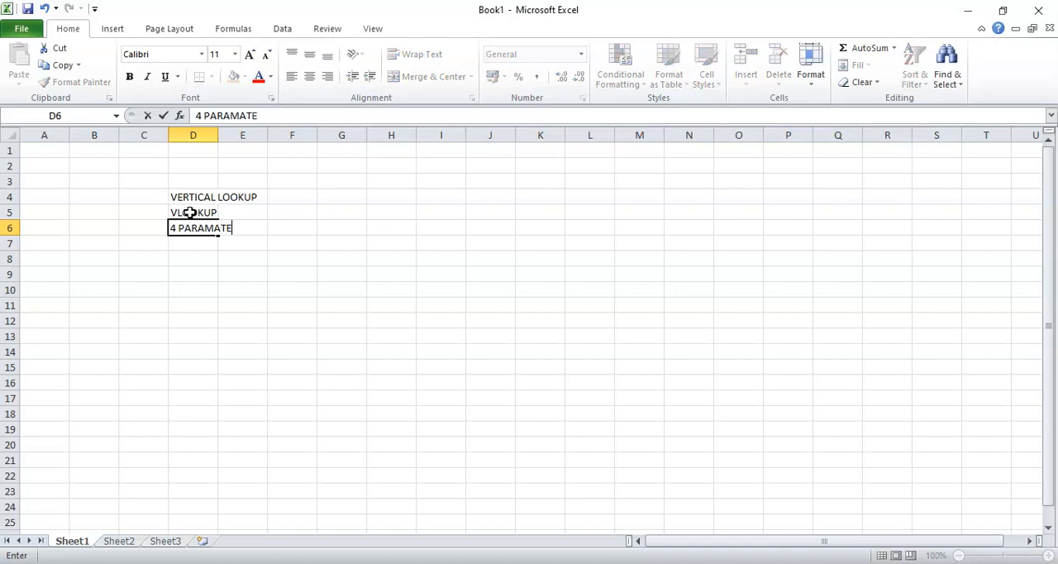
left_click(215, 136)
left_click_drag(218, 136, 427, 146)
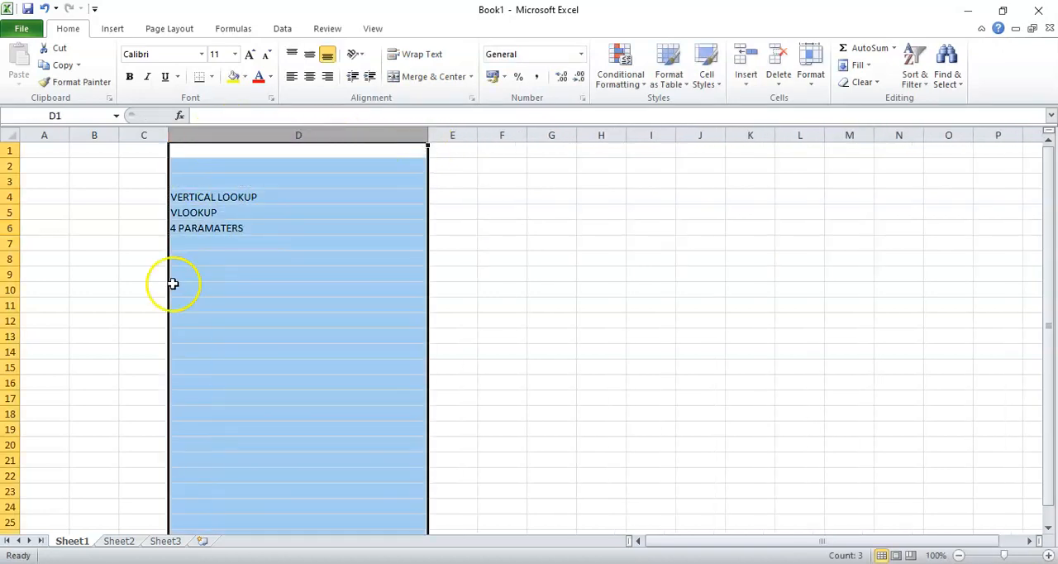
List the first two parameters, "lookup_value" in cell D7 and "table_array" in cell D8
left_click(210, 243)
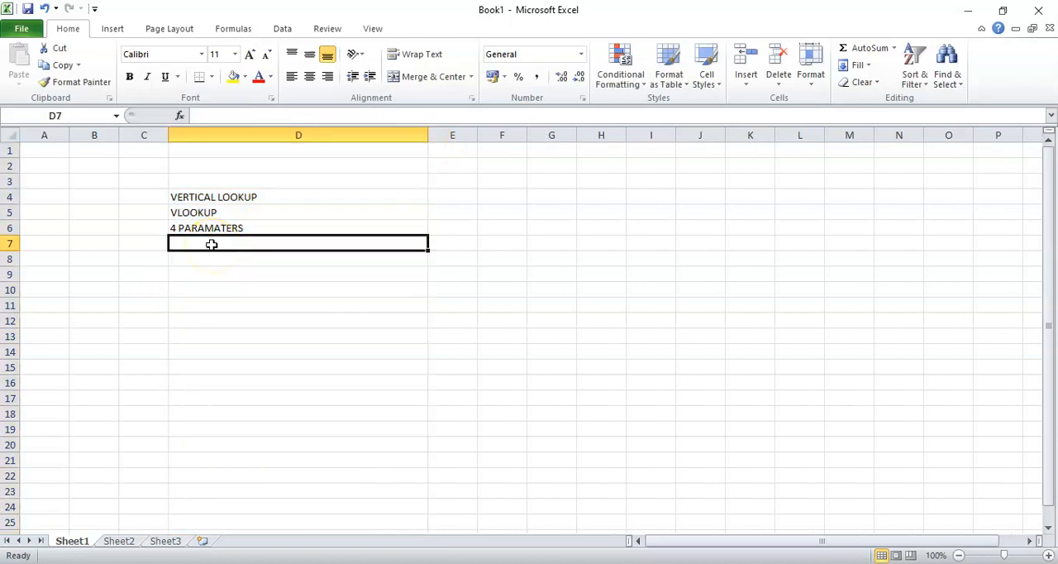
type("look")
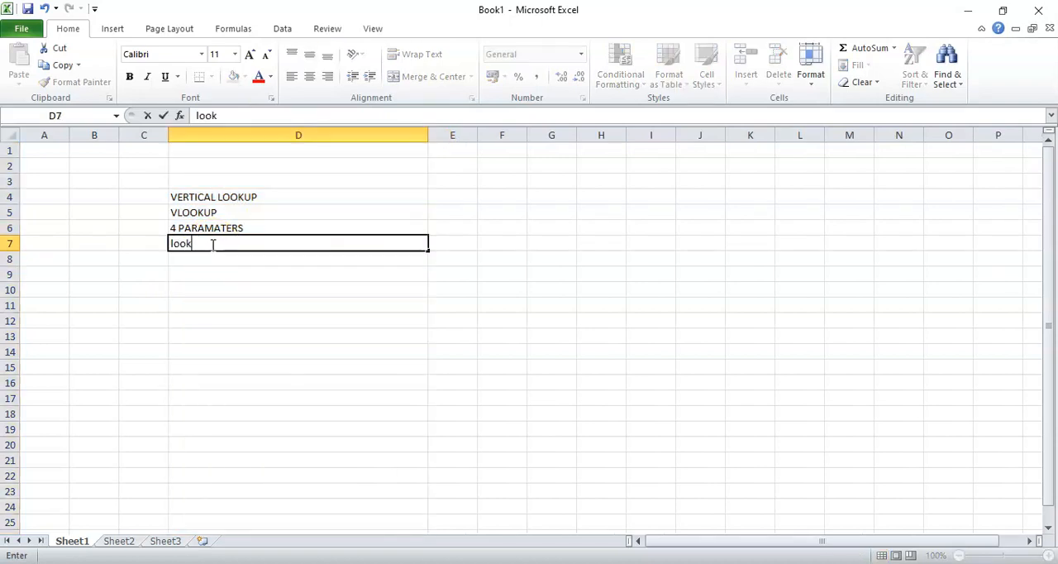
type("up_value")
key("Return")
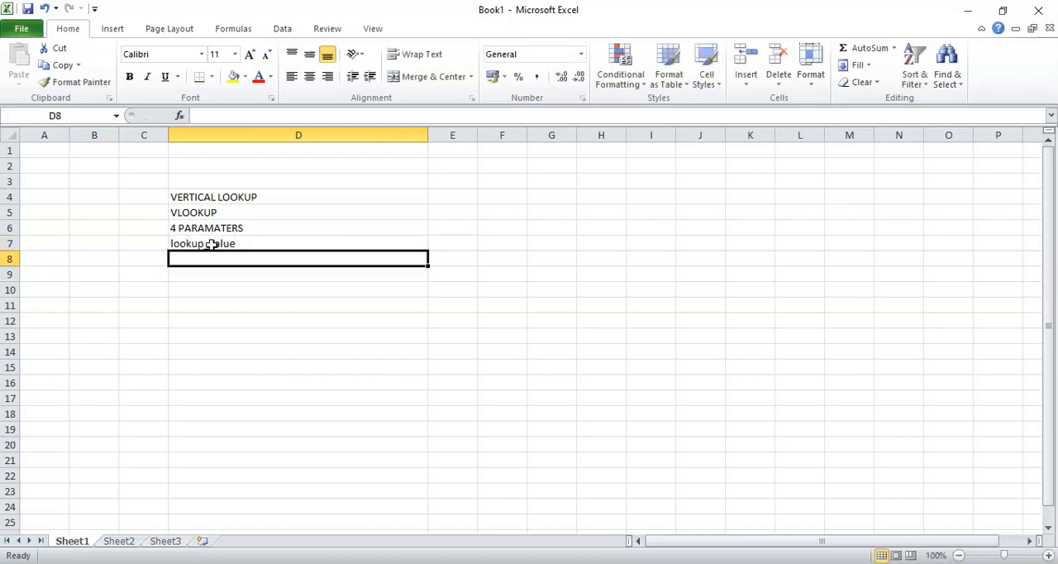
type("tabl")
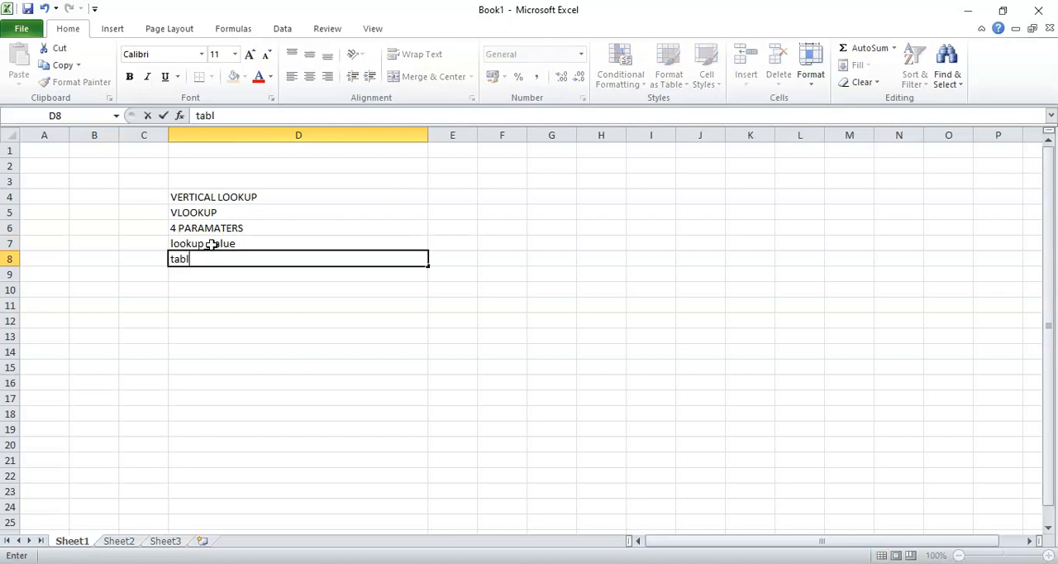
type("e_array")
key("Return")
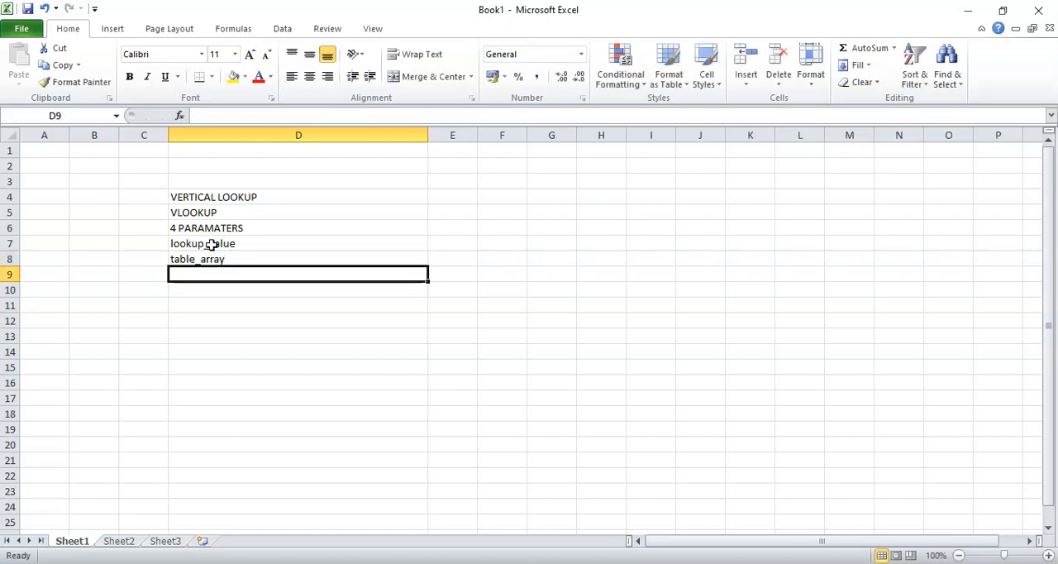
List the remaining two parameters, "col index_num" in cell D9 and "range lookup" in cell D10
type("col")
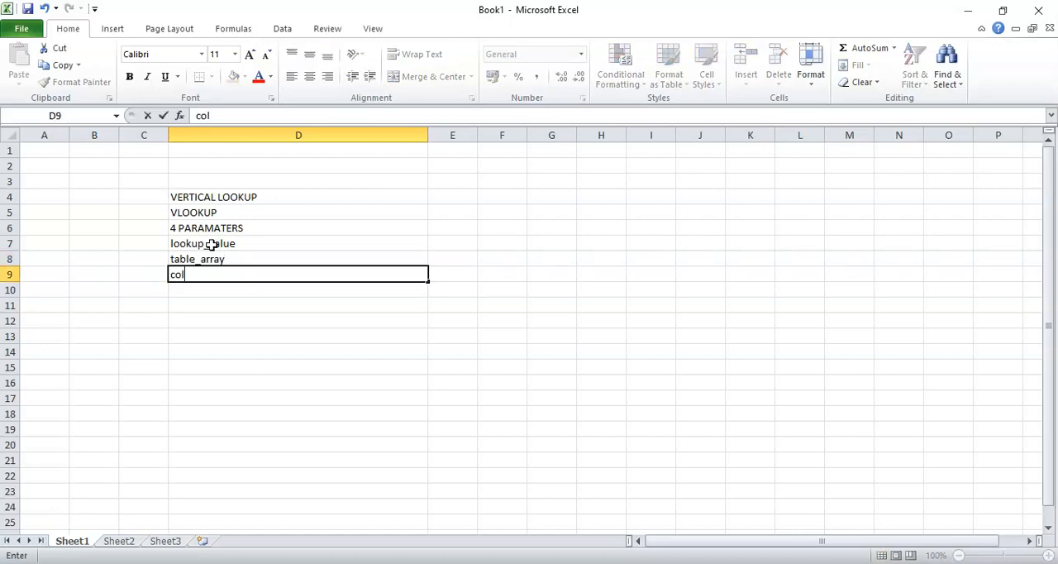
type(" index_num")
key("Return")
type("ra")
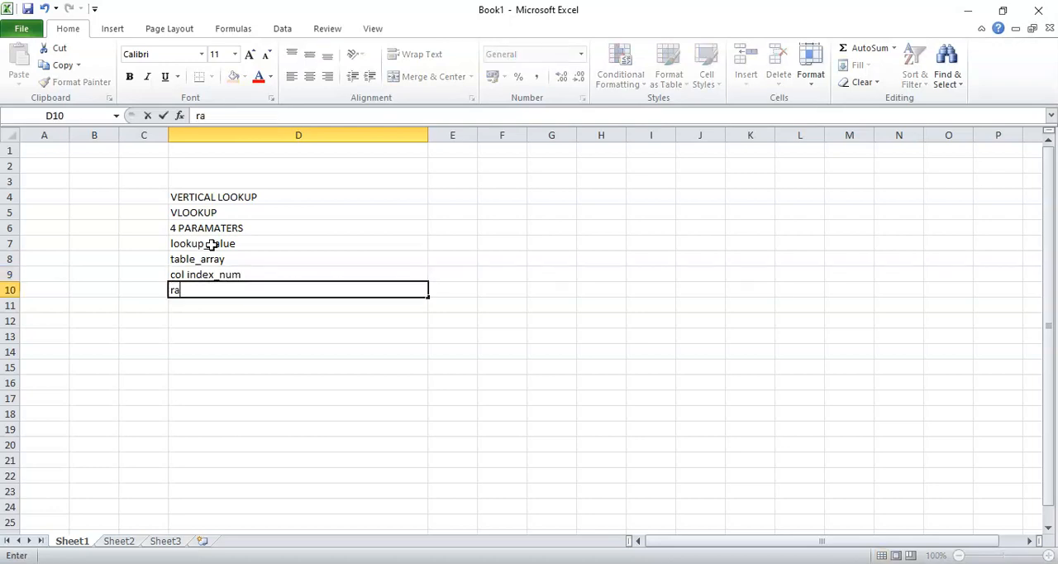
type("nge lookup")
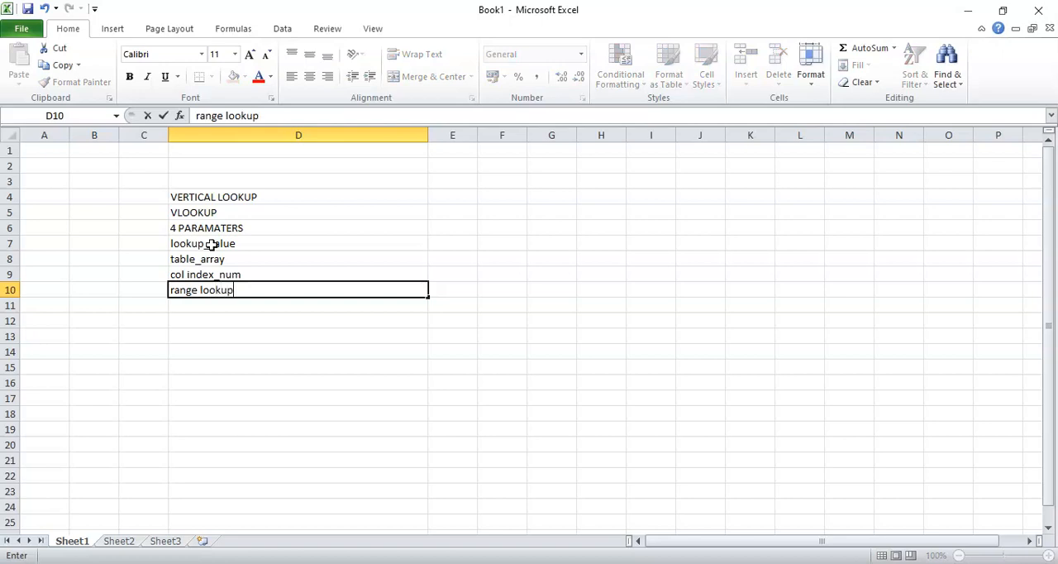
left_click_drag(208, 229, 209, 291)
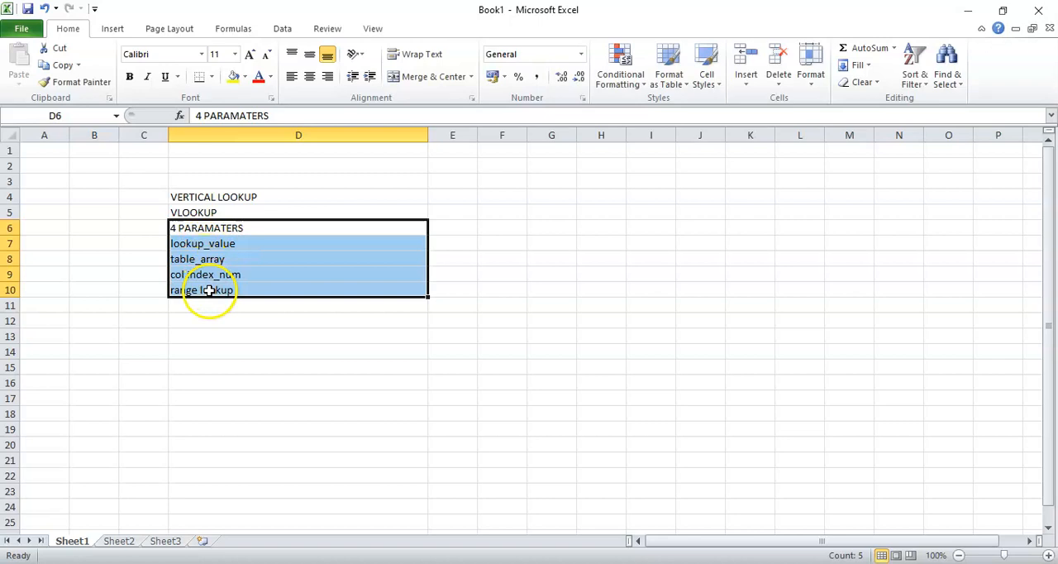
left_click(196, 244)
left_click_drag(196, 244, 201, 293)
left_click(198, 213)
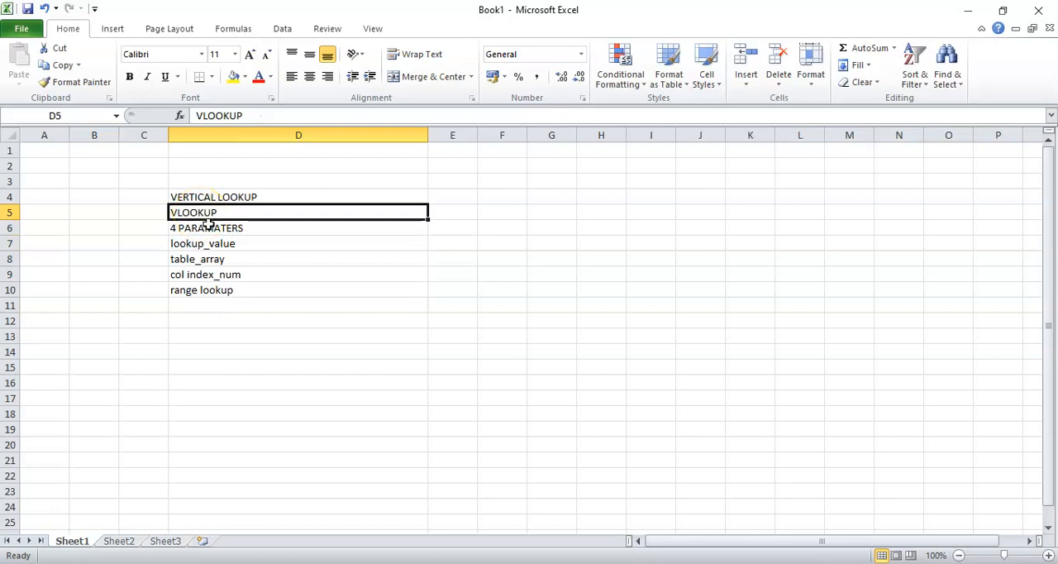
left_click(210, 306)
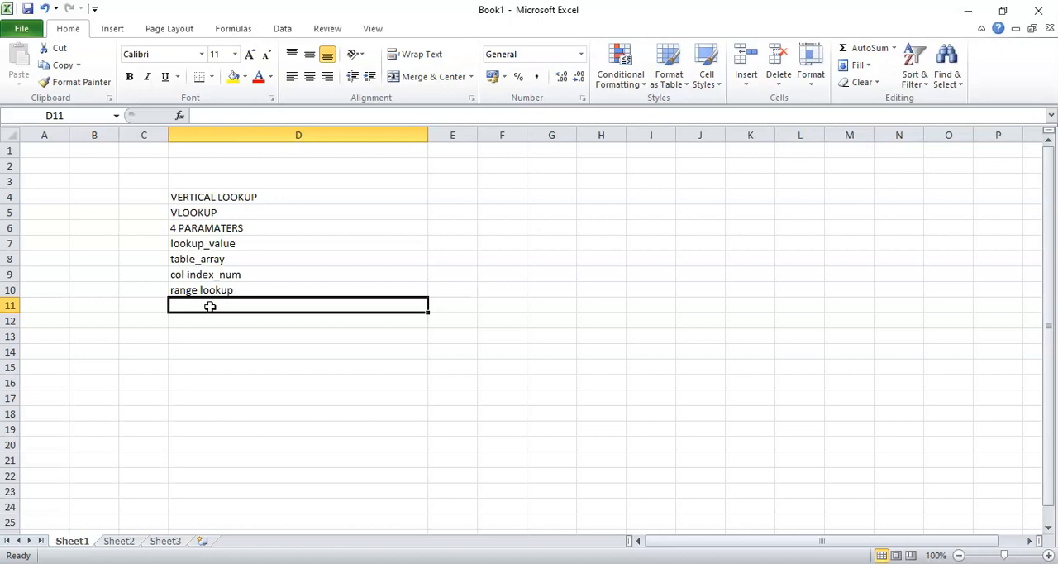
double_click(210, 306)
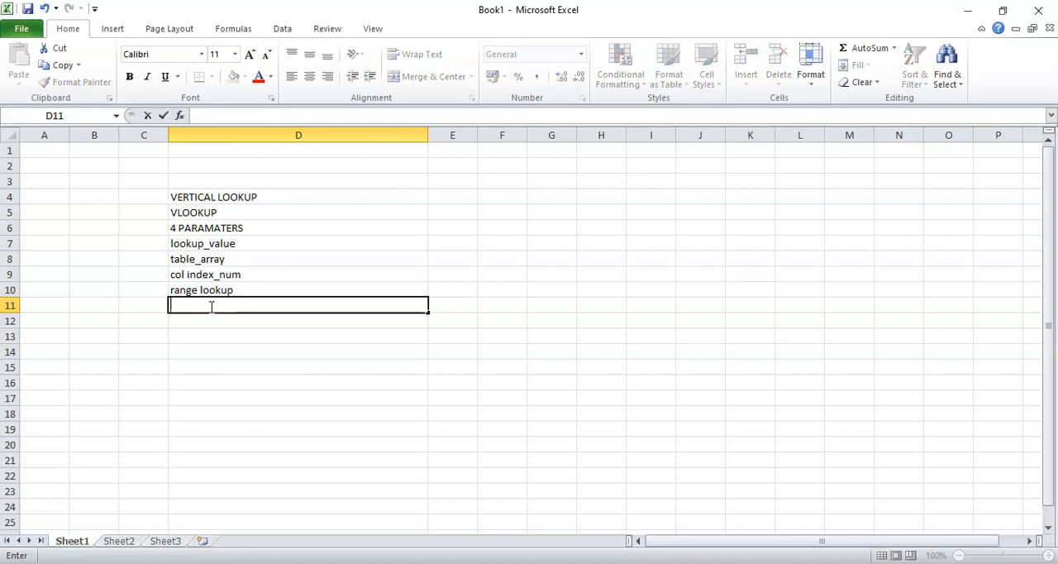
type("=vloo")
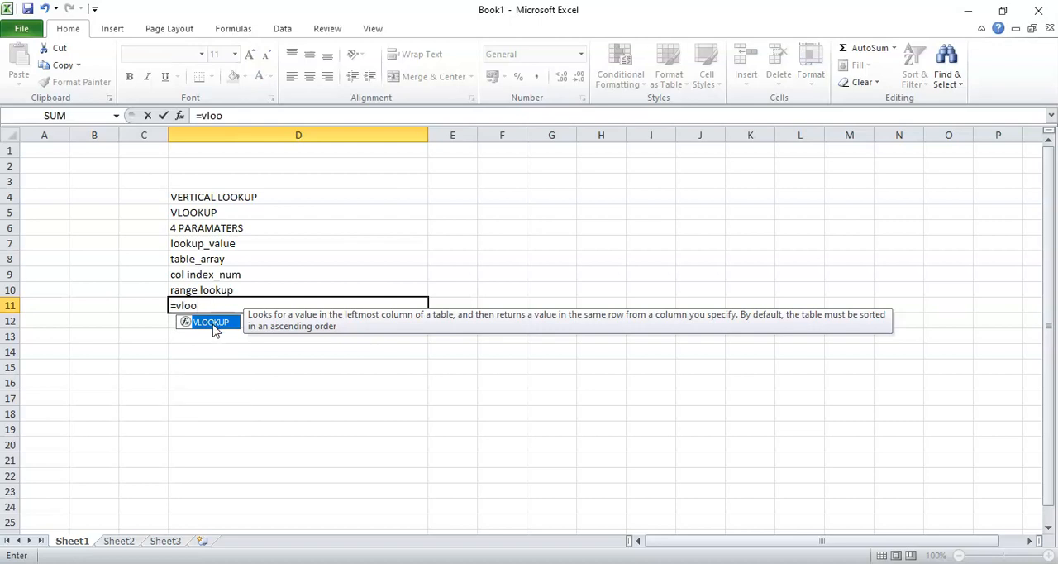
key("BackSpace")
key("BackSpace")
key("BackSpace")
key("BackSpace")
key("BackSpace")
type("vlo")
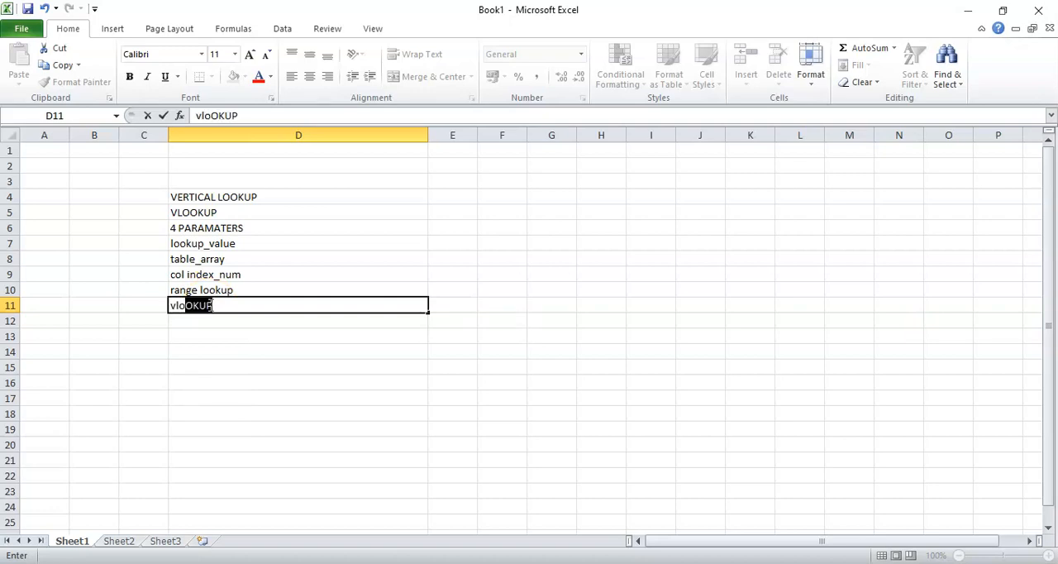
key("BackSpace")
key("BackSpace")
key("BackSpace")
key("BackSpace")
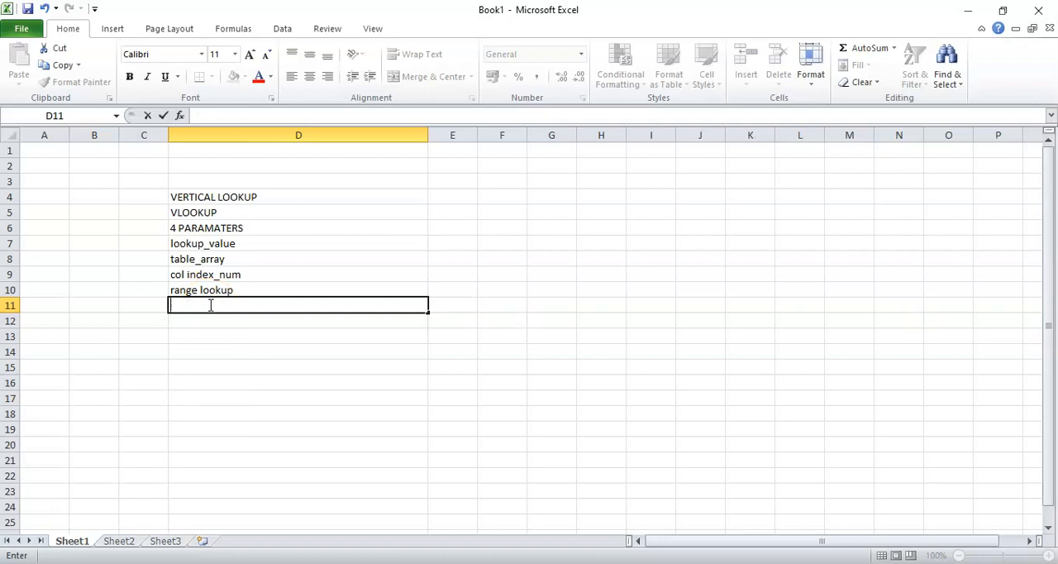
Enter "VLOOKUP(" as plain text in cell D11 to start the written-out syntax
type("VL")
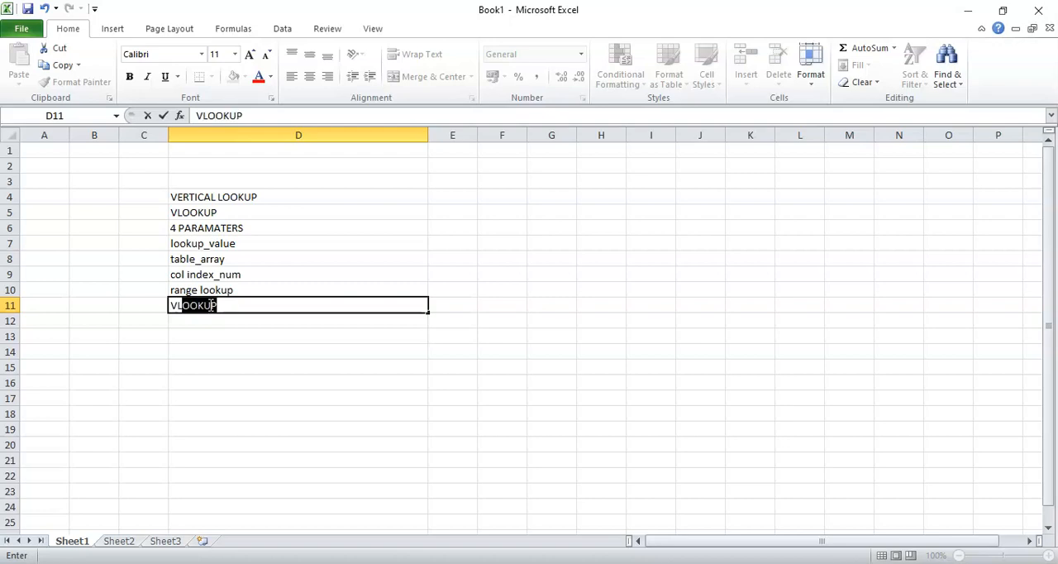
key("Tab")
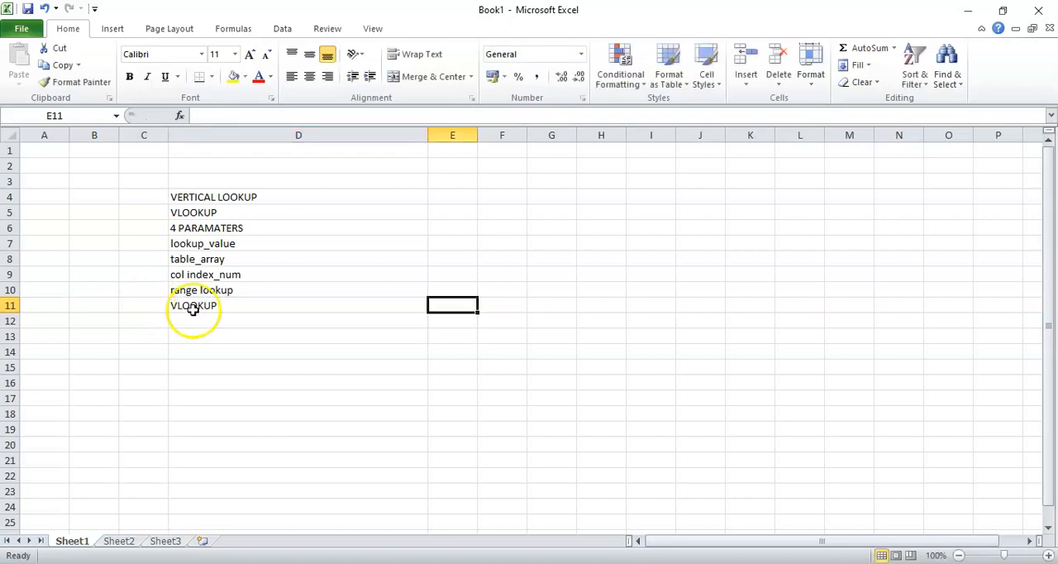
left_click(253, 305)
double_click(239, 305)
type("(")
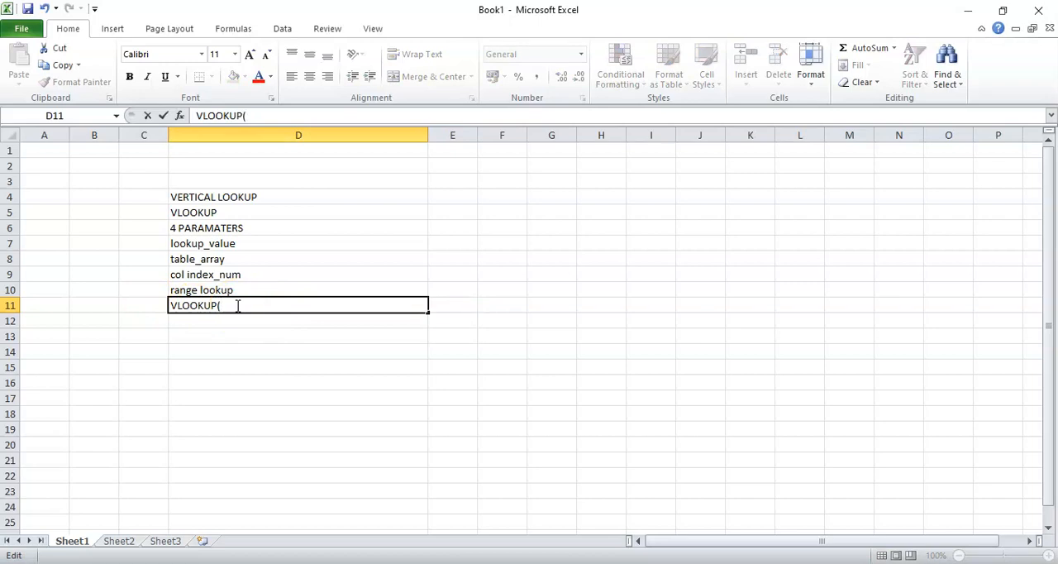
left_click(229, 243)
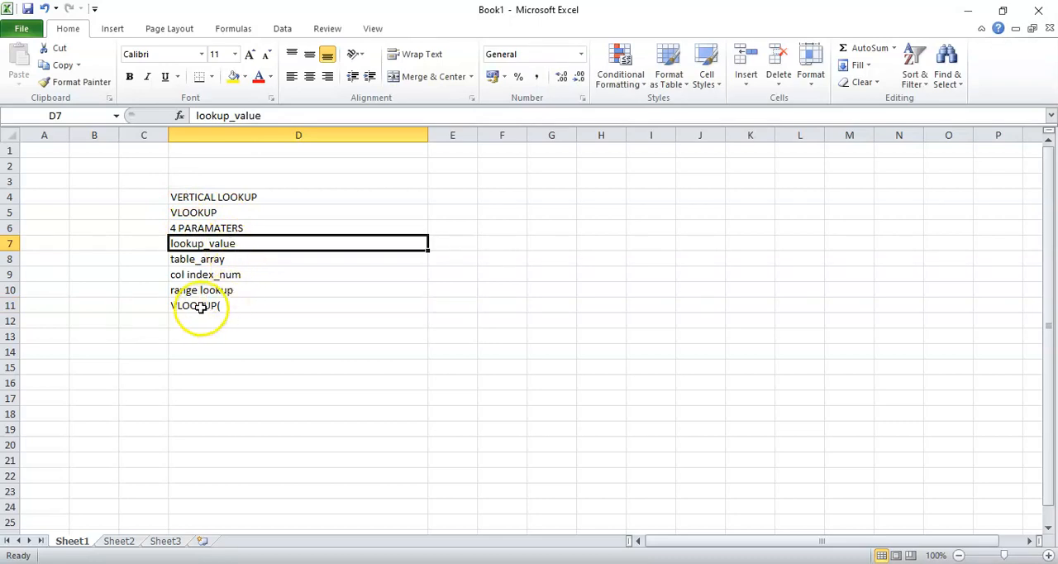
left_click(149, 302)
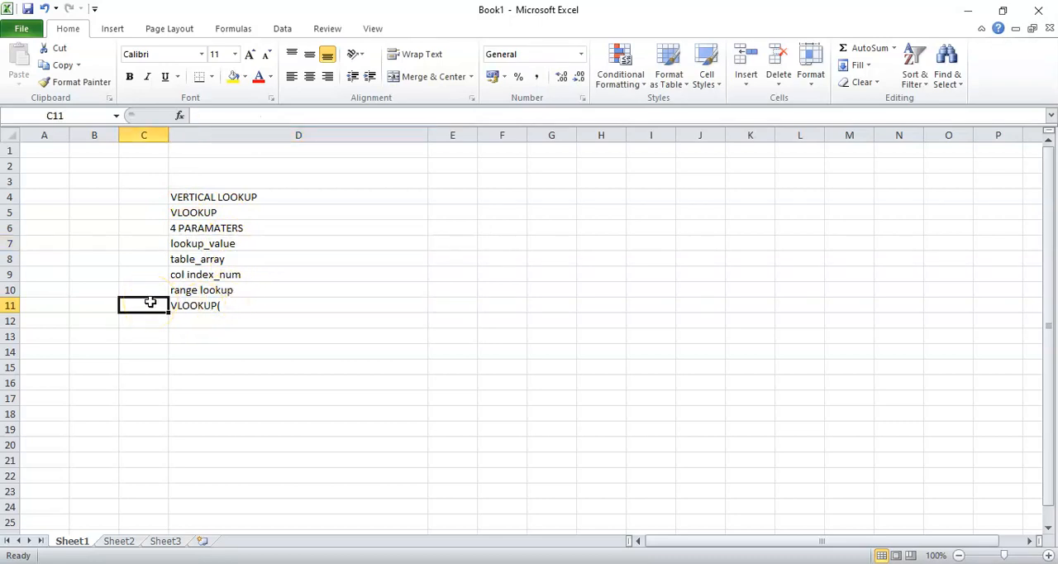
type("=")
key("BackSpace")
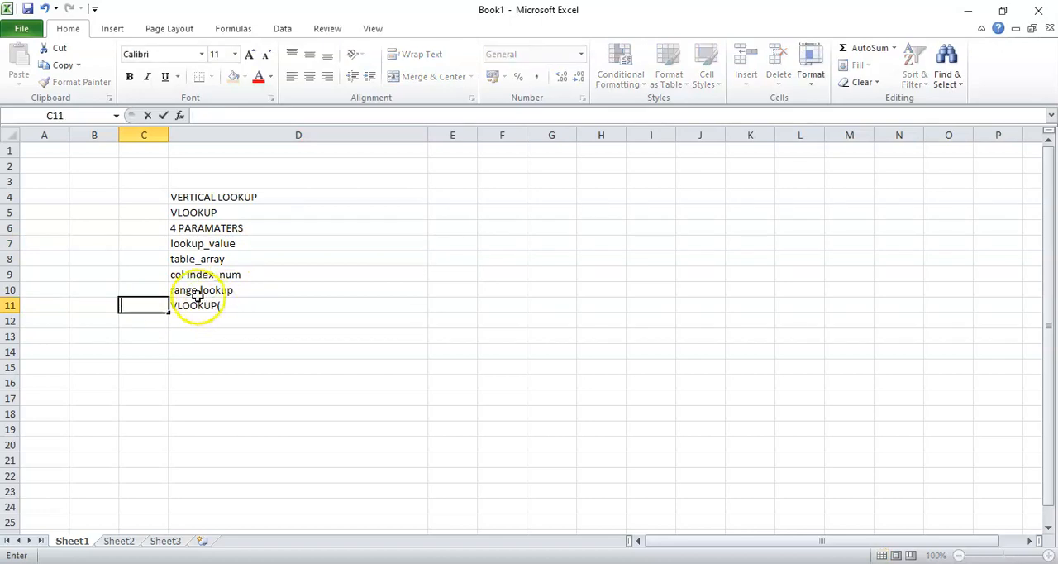
Append "what you want to look up" after the opening parenthesis in cell D11 and autofit the width of column D
double_click(225, 302)
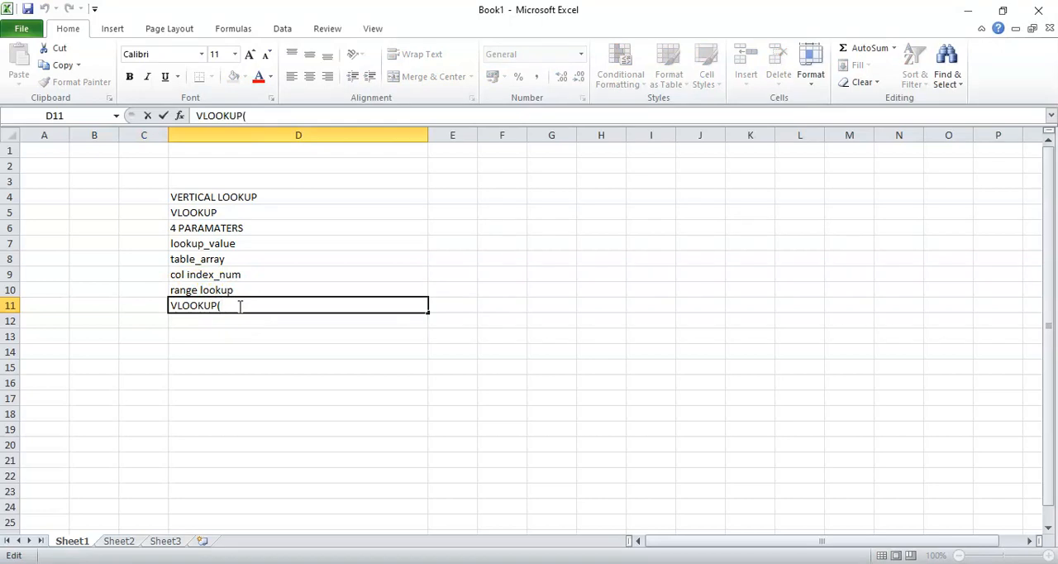
type("what you wa")
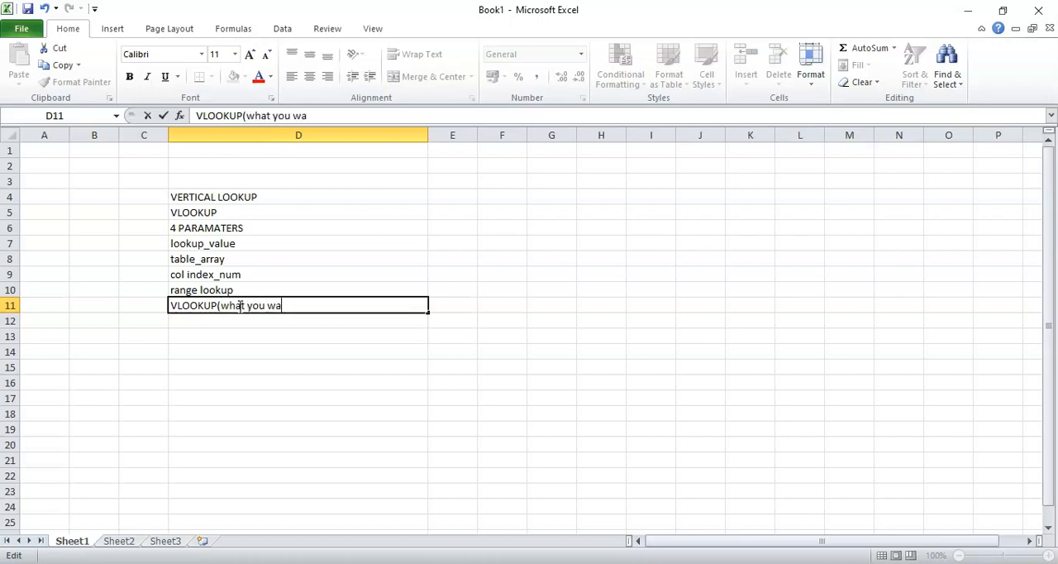
type("nt to look up")
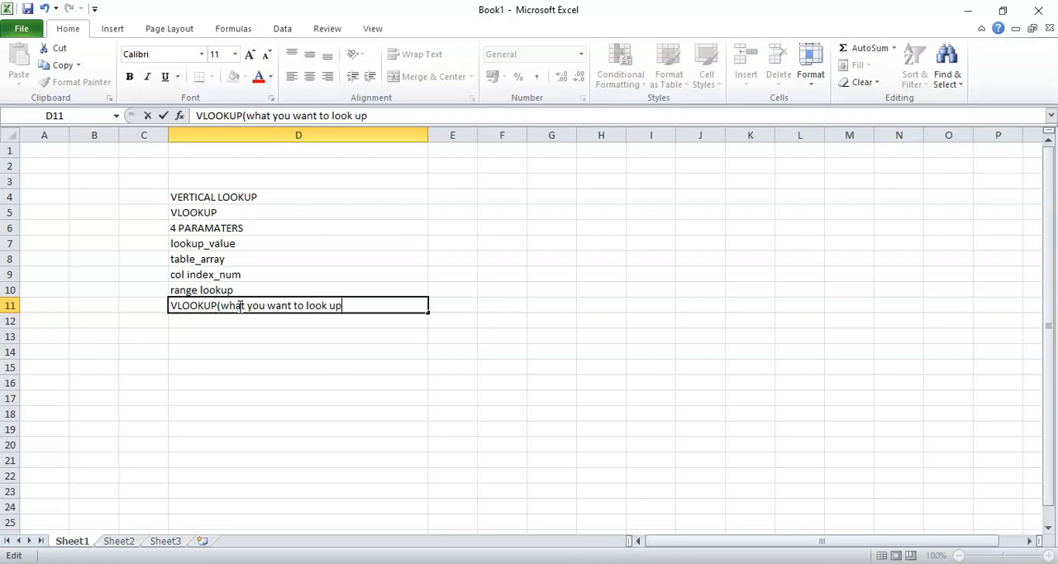
left_click_drag(429, 138, 463, 135)
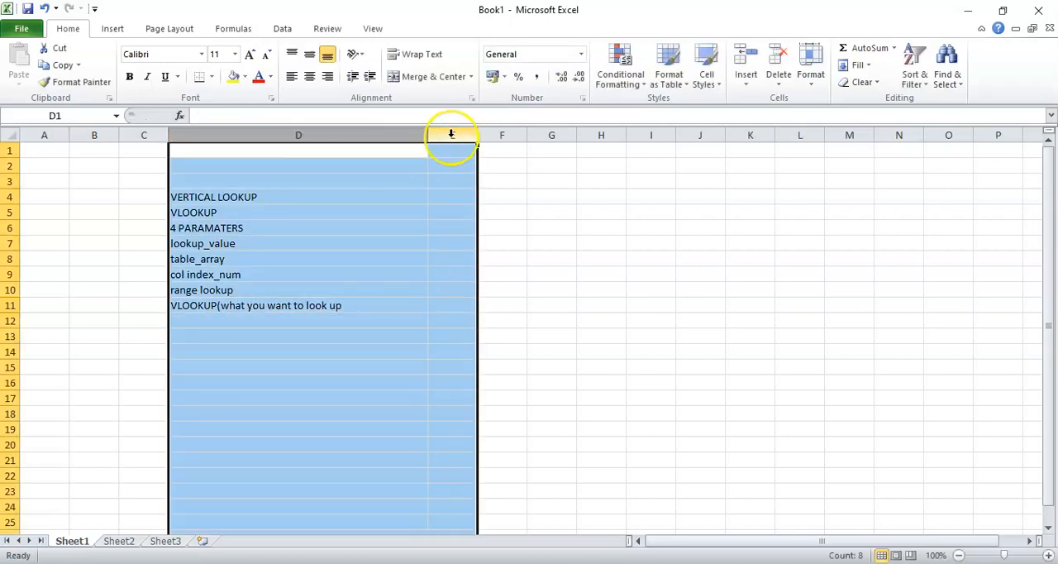
double_click(427, 134)
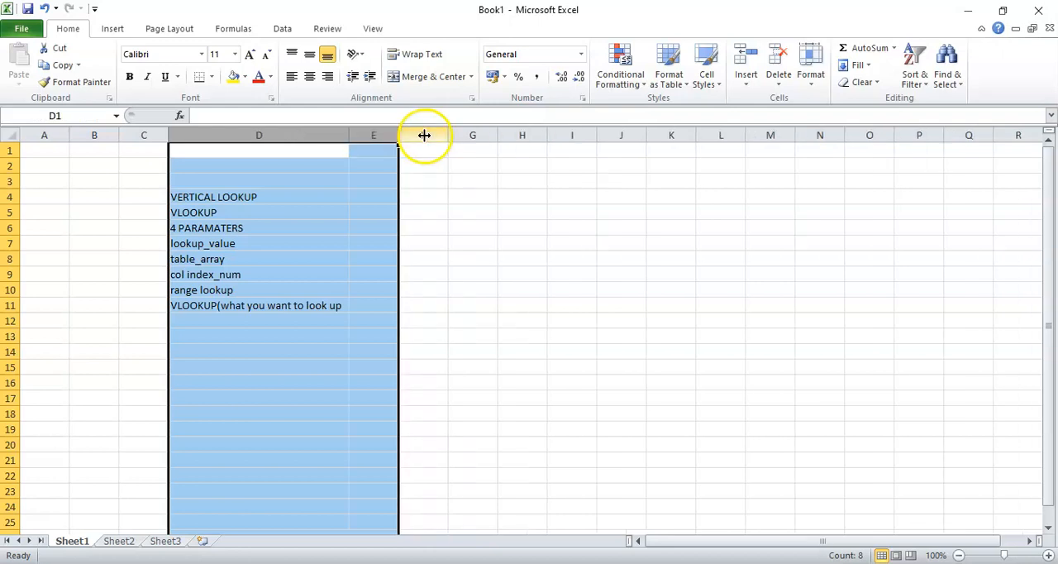
Widen column D to several times its current width and append a comma to the text in cell D11
left_click(309, 163)
left_click_drag(348, 128, 938, 166)
double_click(351, 306)
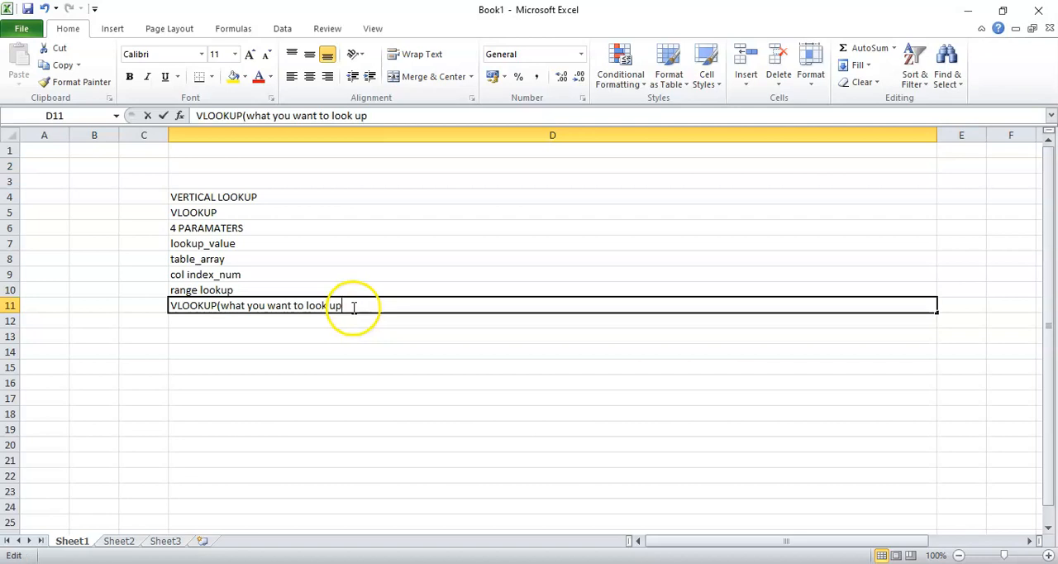
type(",")
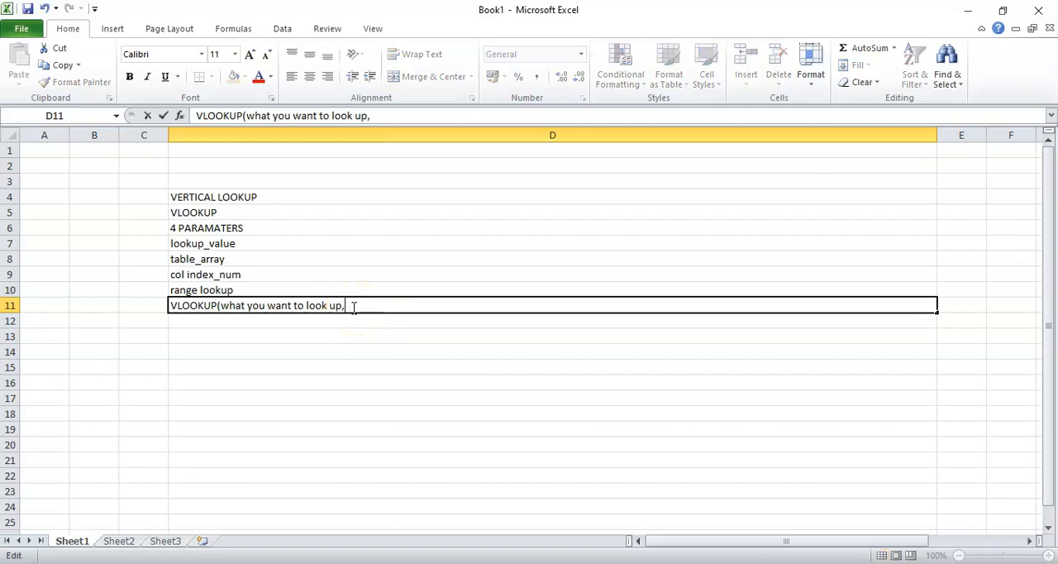
left_click(218, 242)
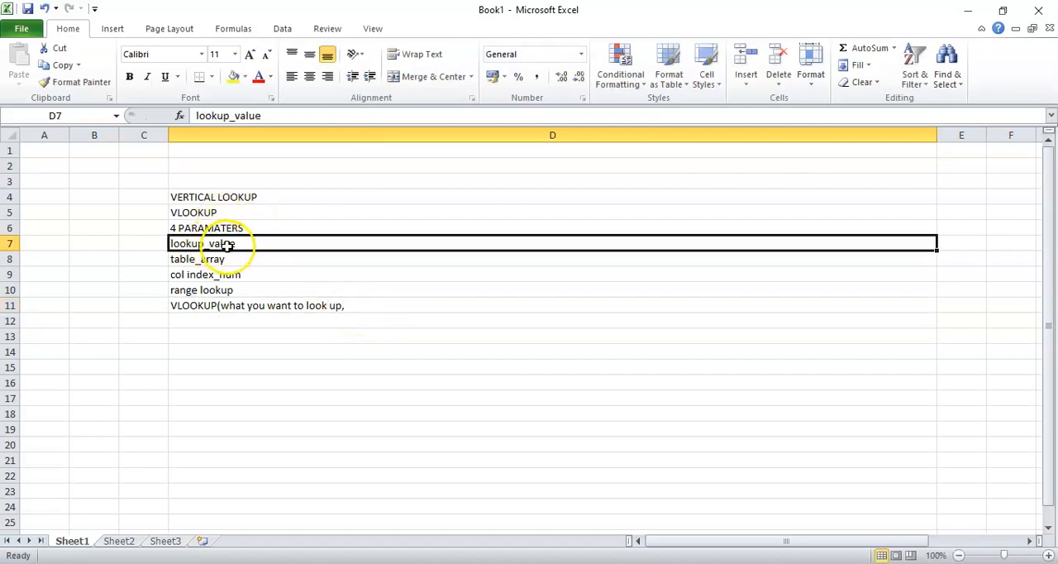
Append "where you want to look up," after the first argument of the written-out syntax in cell D11
double_click(349, 307)
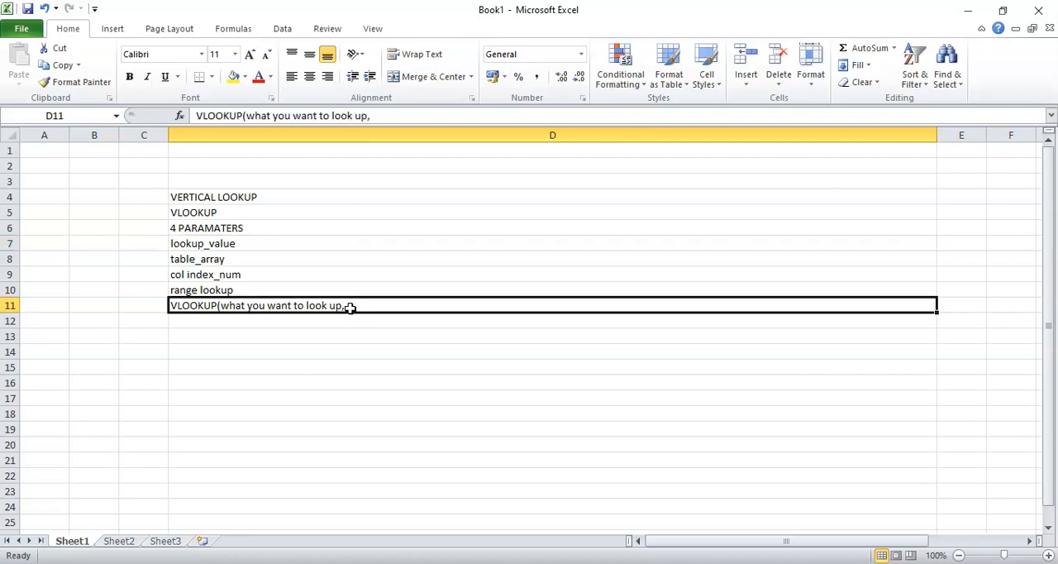
left_click(248, 258)
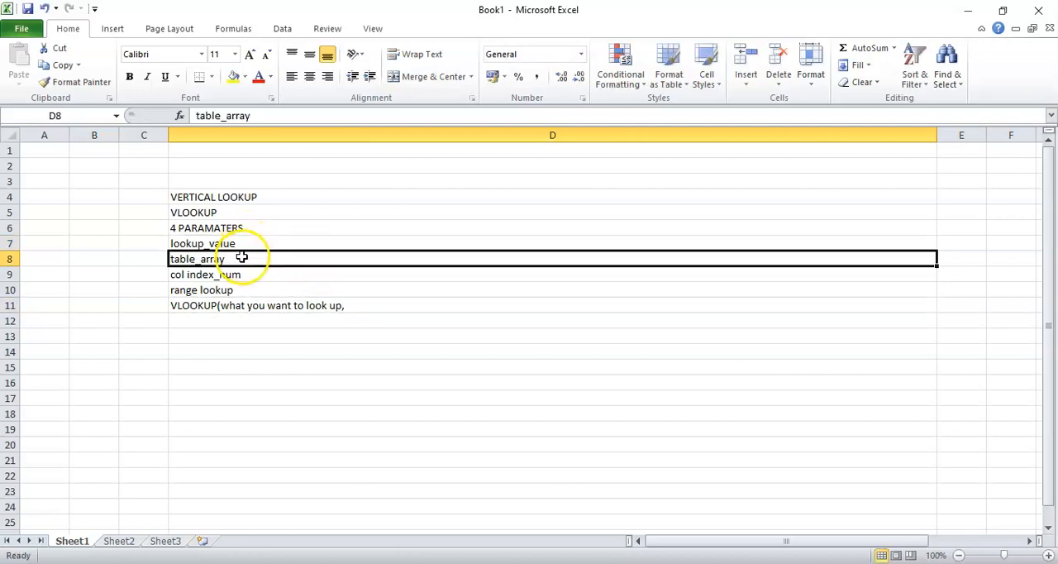
left_click(351, 305)
double_click(352, 305)
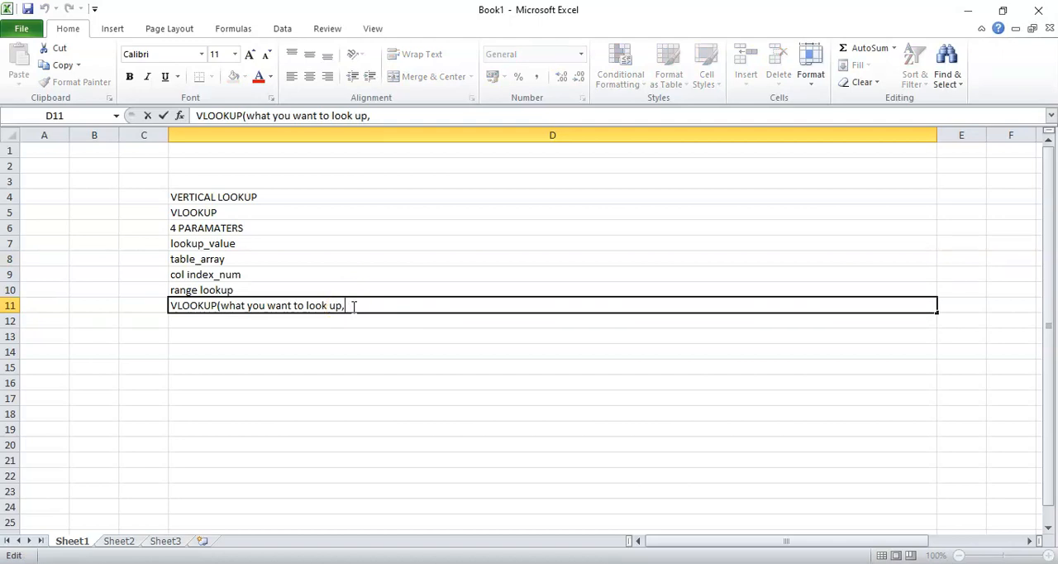
type("wher")
right_click(354, 305)
key("Escape")
type("yo")
key("BackSpace")
key("BackSpace")
type("e you want")
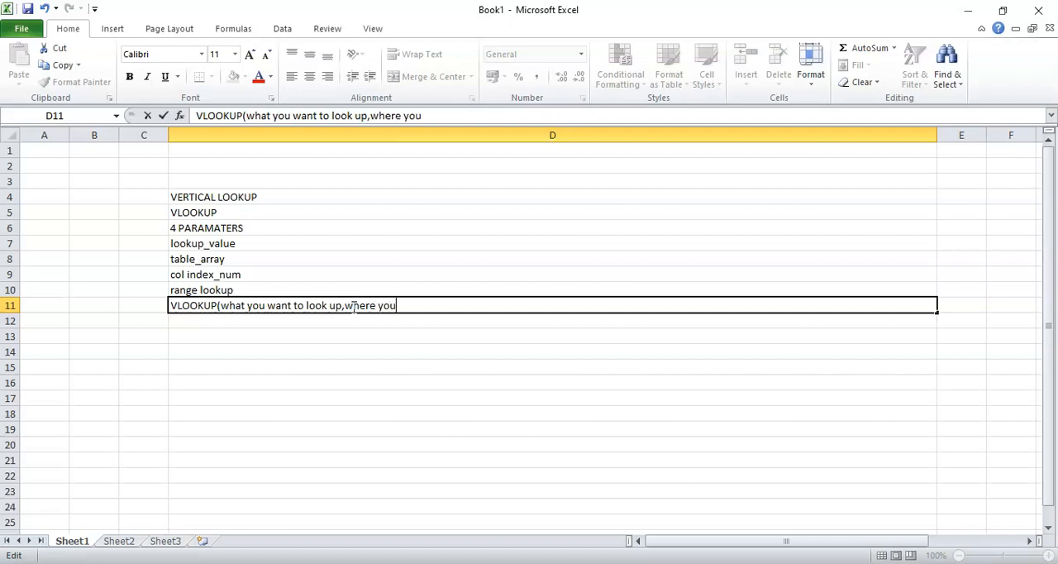
type(" to look")
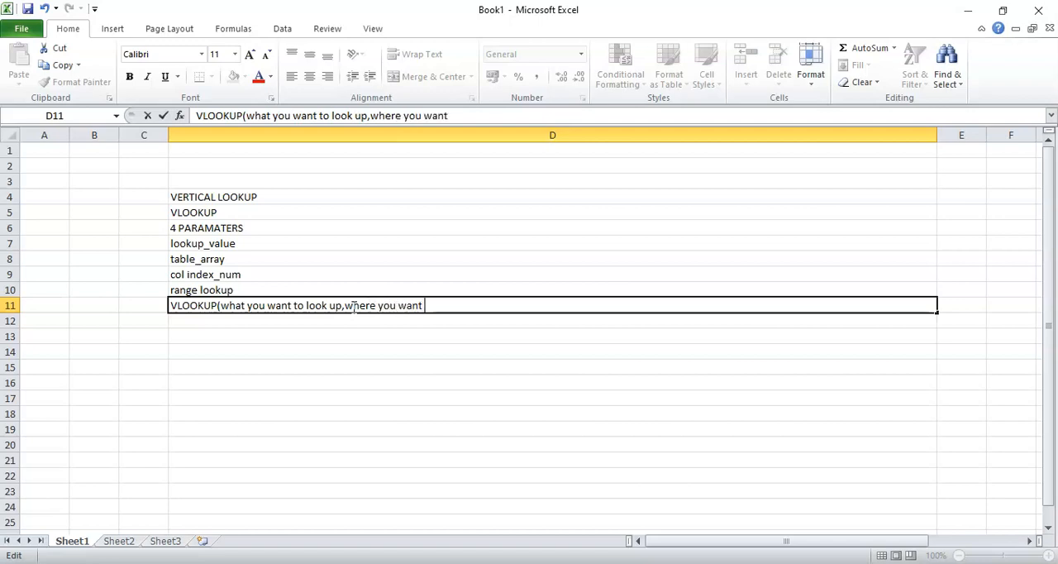
type(" u")
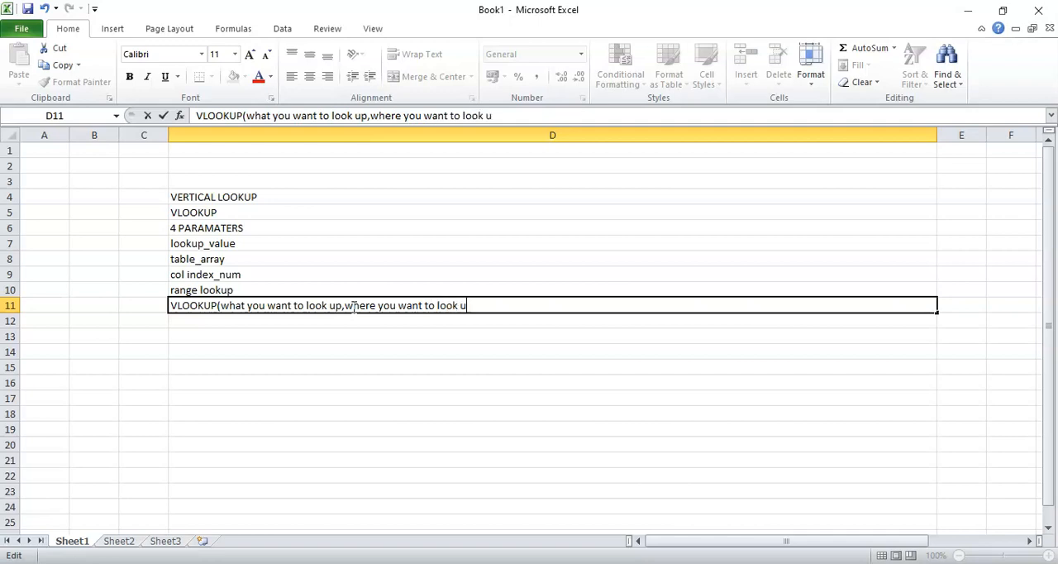
type("p,")
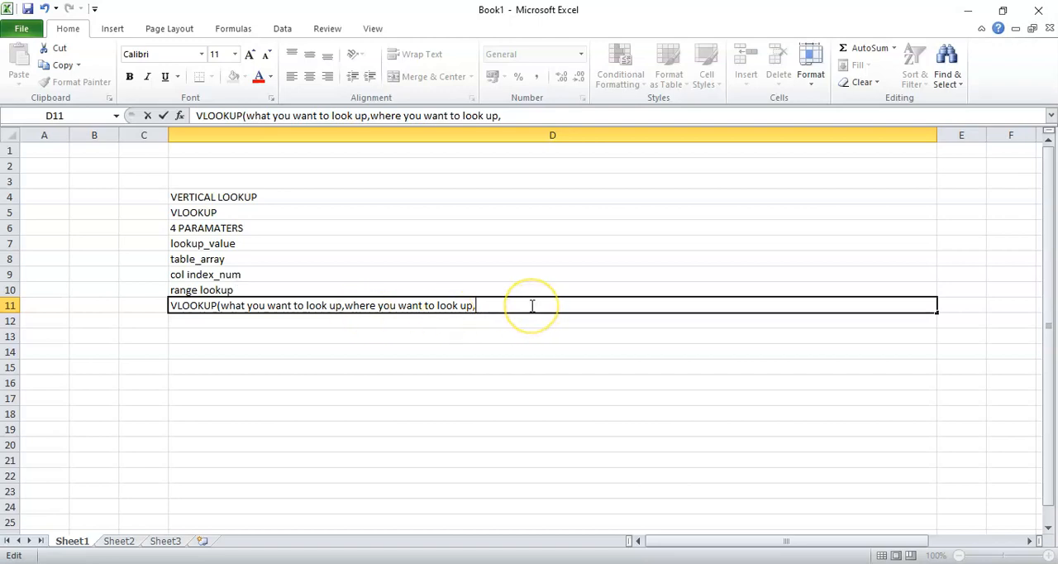
Append " column numbr in the range containing the value to return," as the third argument in cell D11
type("column nu")
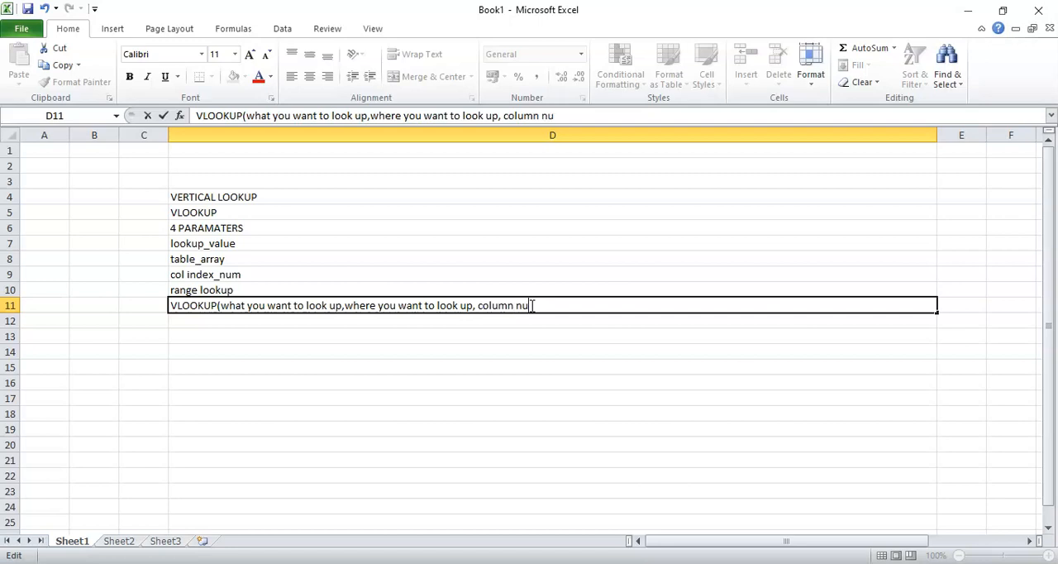
type("mbr in the ")
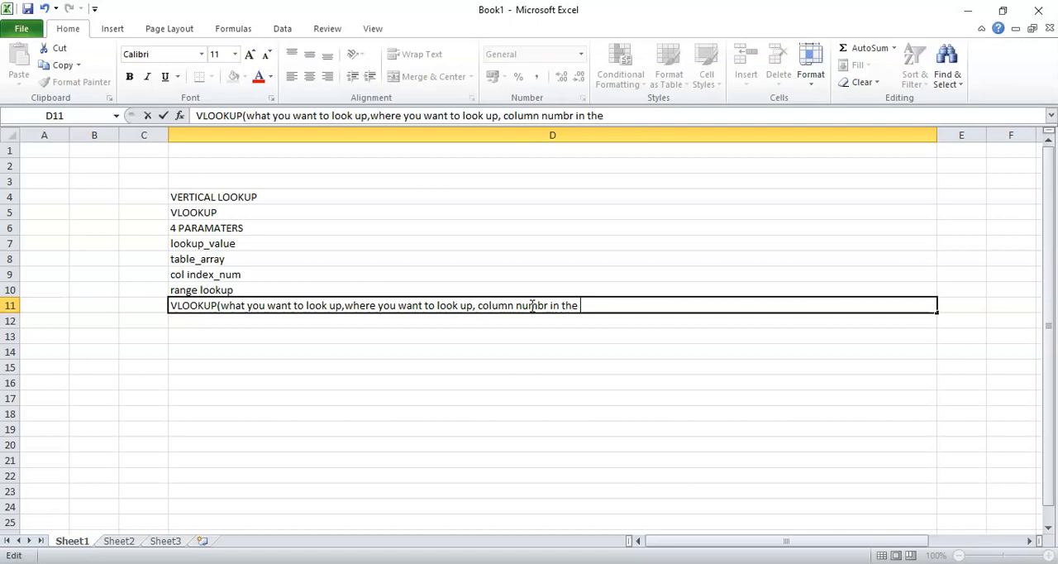
type("range")
type(" conay")
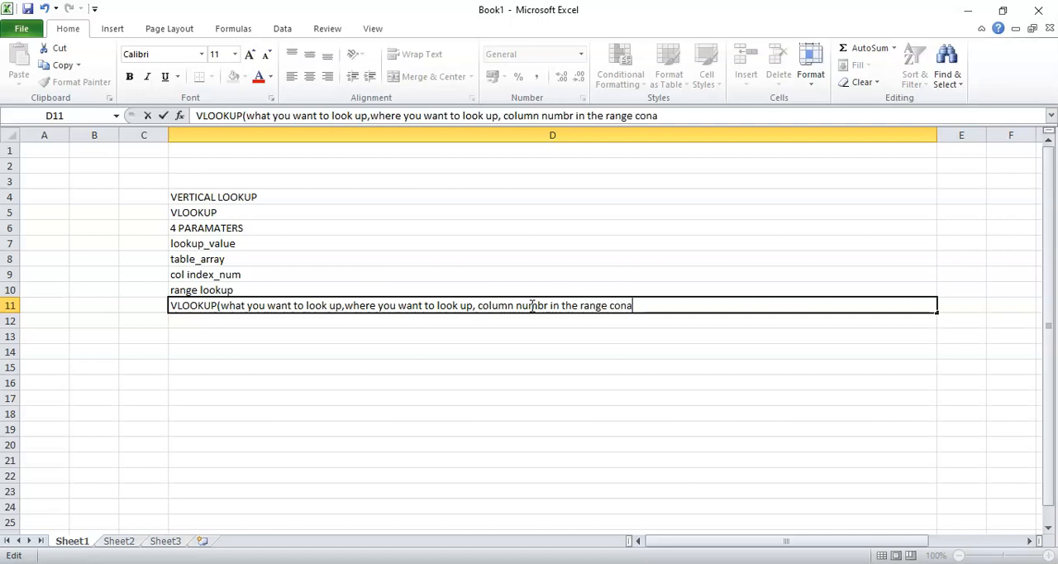
key("BackSpace")
key("BackSpace")
type("taining ")
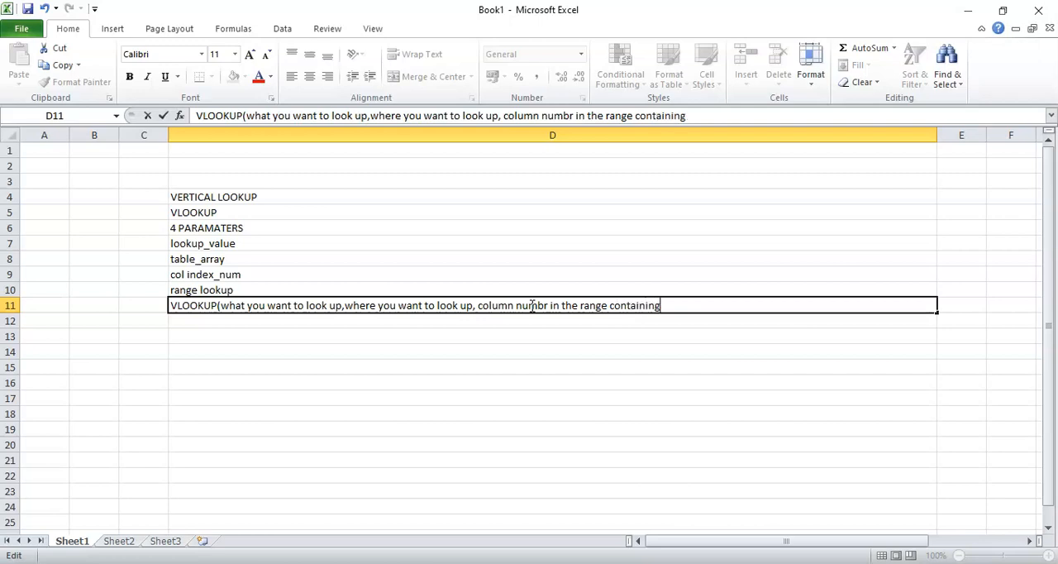
type("the value to ret")
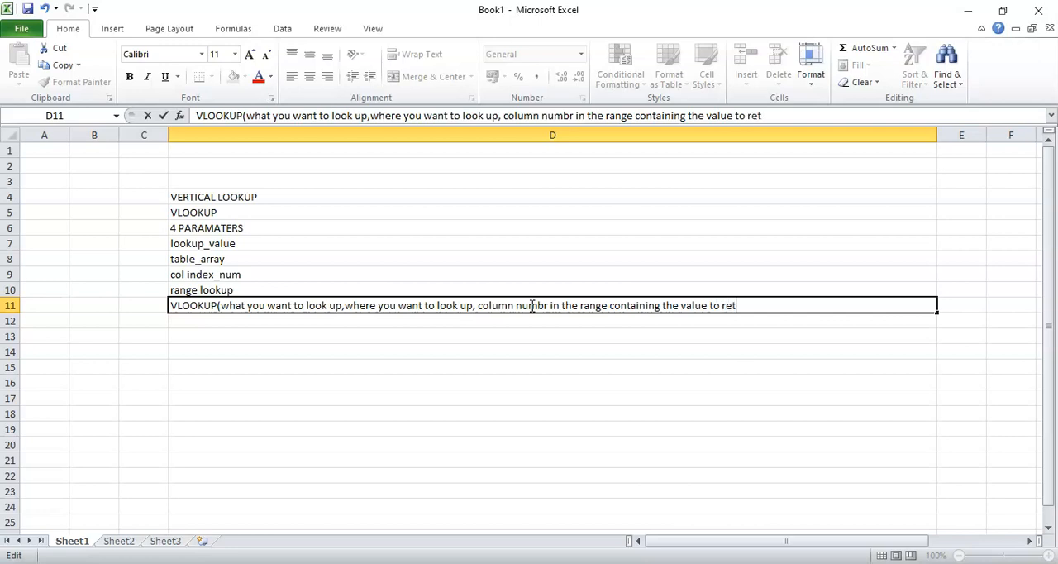
type("urn,")
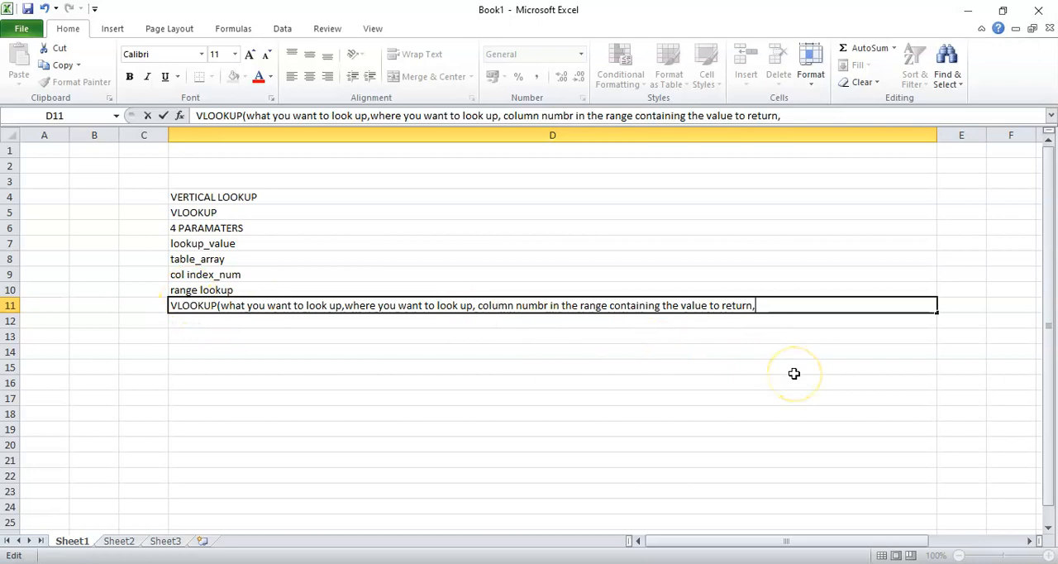
Complete the syntax in cell D11 with "return an approx. or exact match)" as the last argument
type("retu")
type("rn")
type(" an appro")
type("x")
type(",")
key("BackSpace")
key("BackSpace")
type(",")
key("BackSpace")
type(". or ")
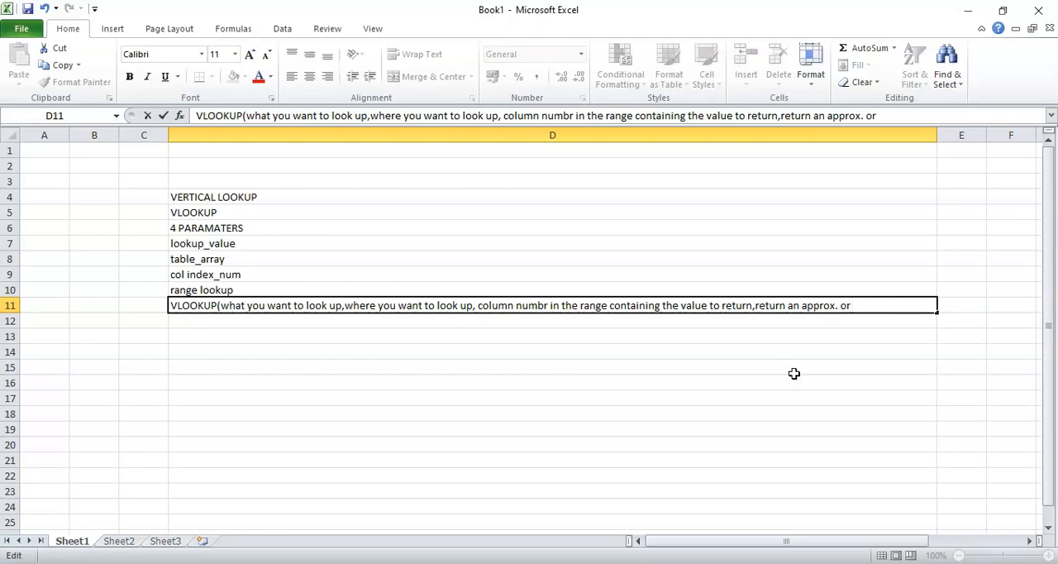
type("exact match")
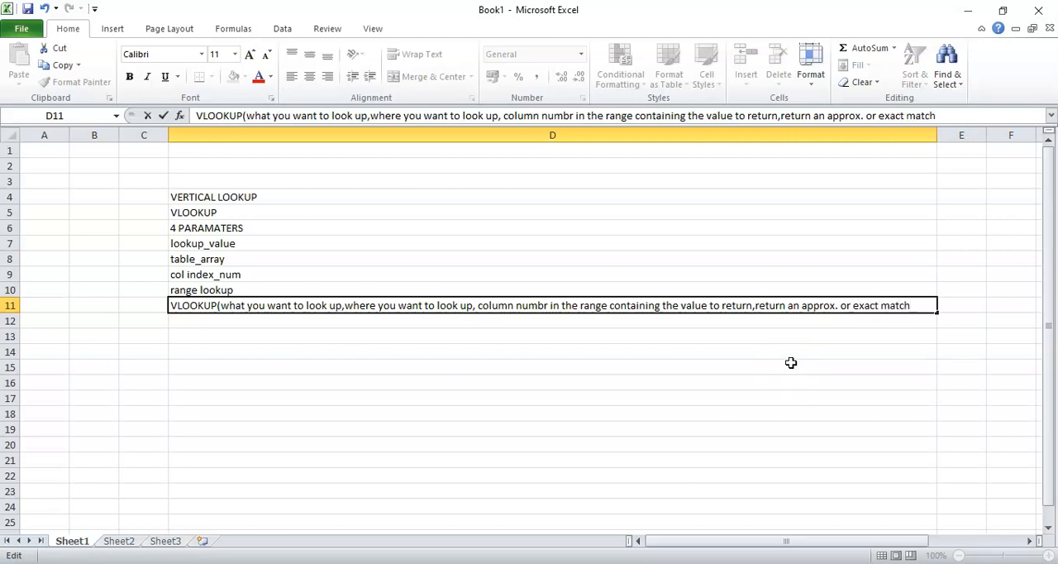
type(")")
key("Return")
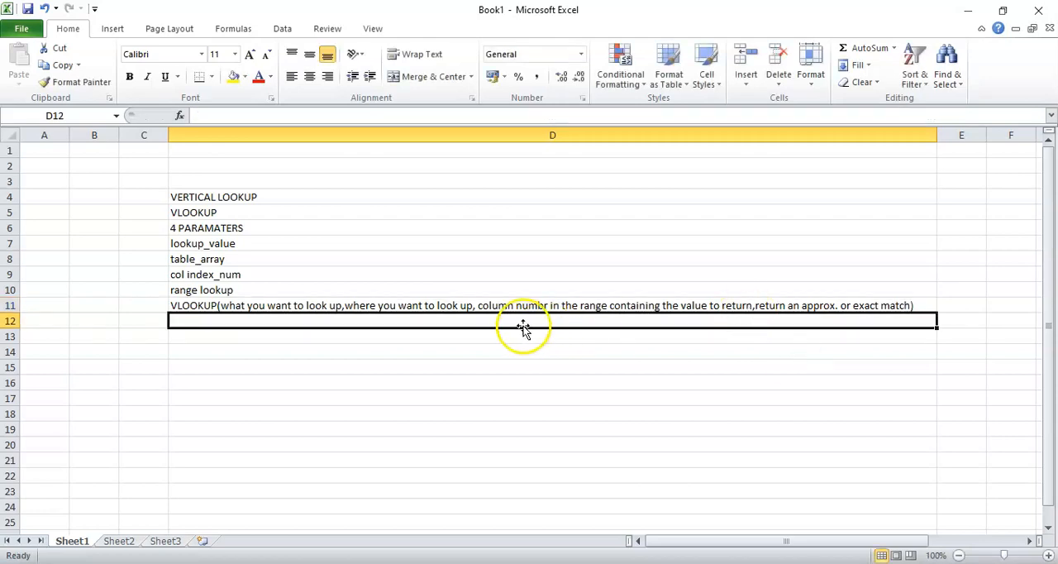
Append "= boolean values(true or false)" to the "range lookup" entry in cell D10
double_click(221, 290)
left_click_drag(168, 290, 234, 290)
left_click(255, 288)
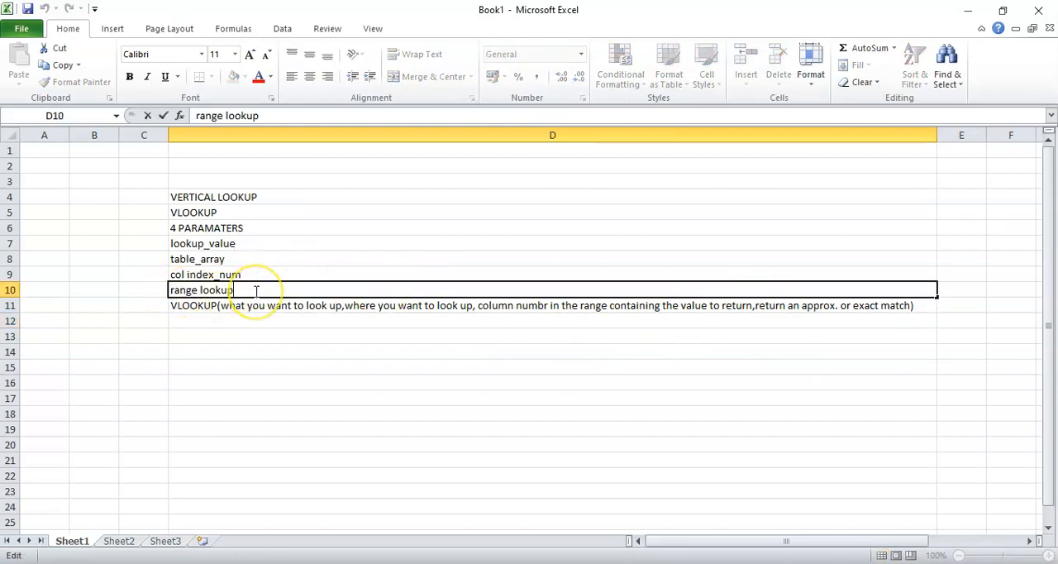
type("= boo")
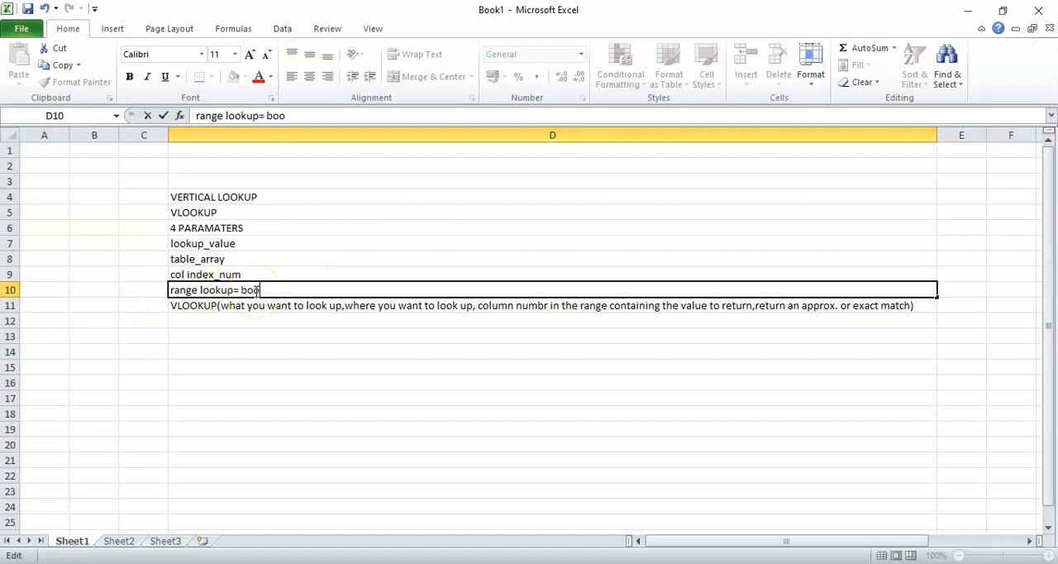
type("lean values")
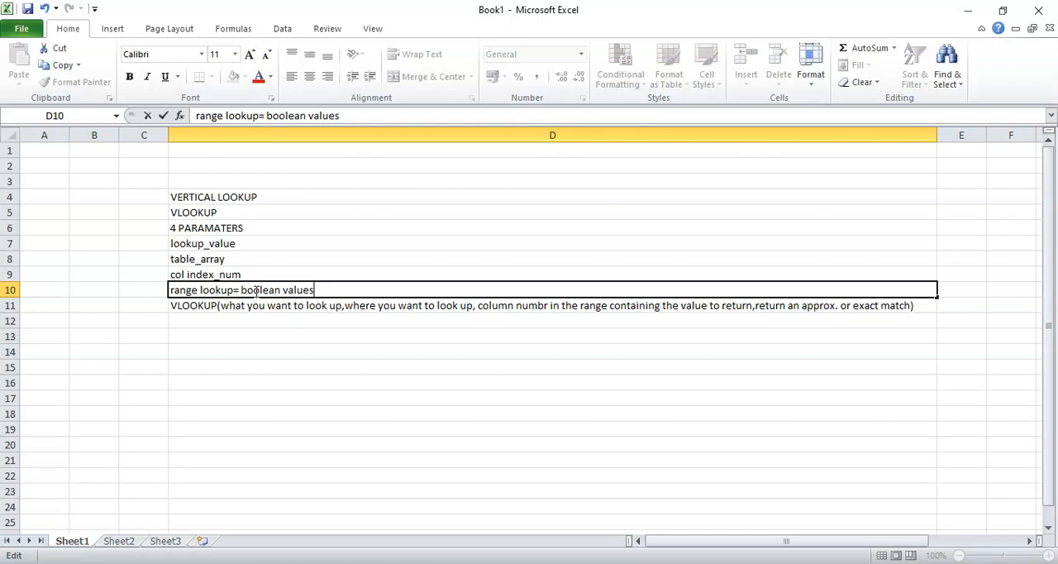
type("(true or false)")
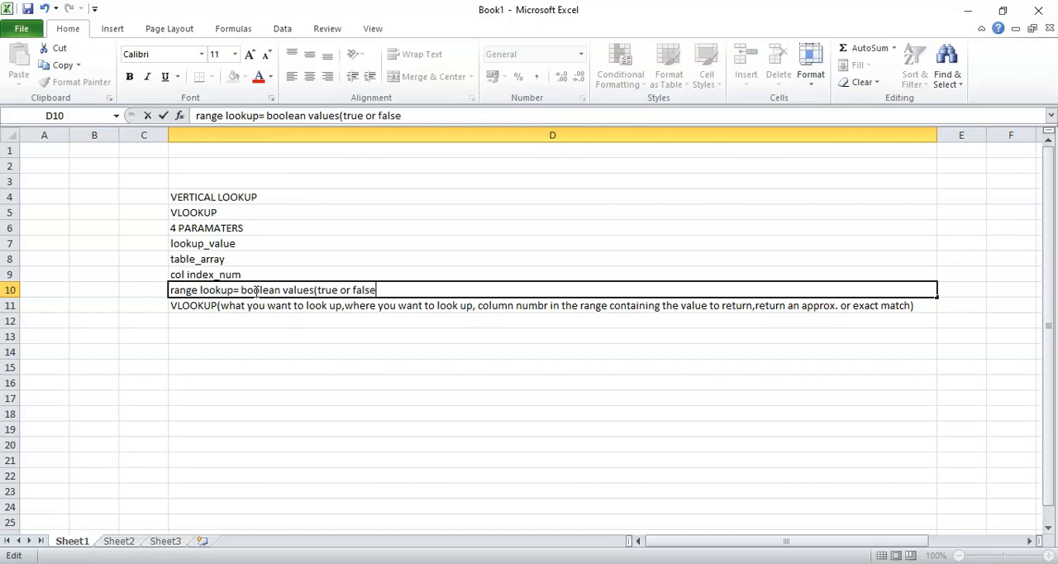
Insert ",1" after the word "true" in cell D10, leaving it as "true ,1or false"
double_click(337, 289)
left_click(337, 289)
type(",0")
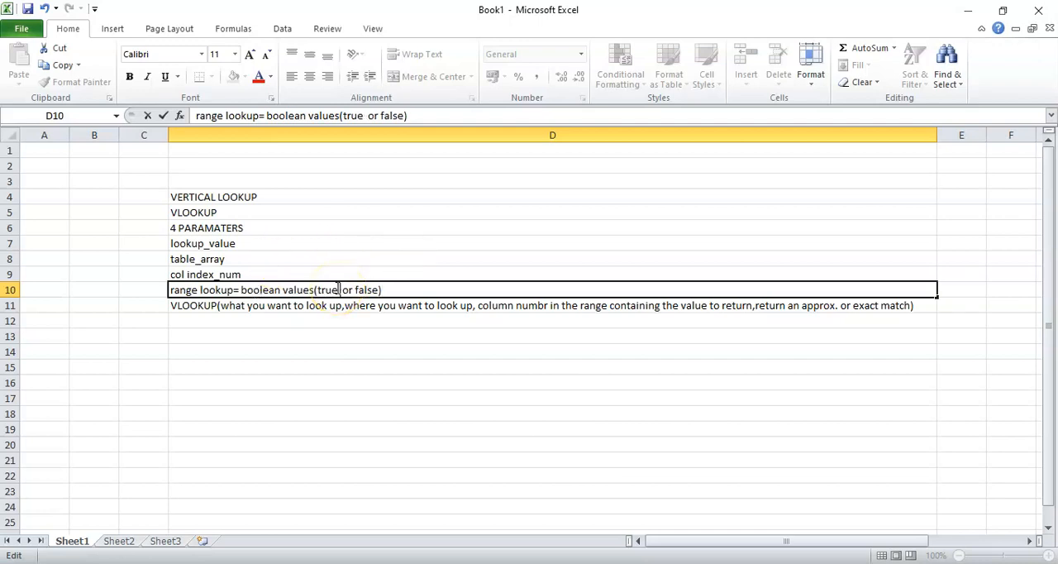
key("Right")
key("Right")
key("Right")
key("Right")
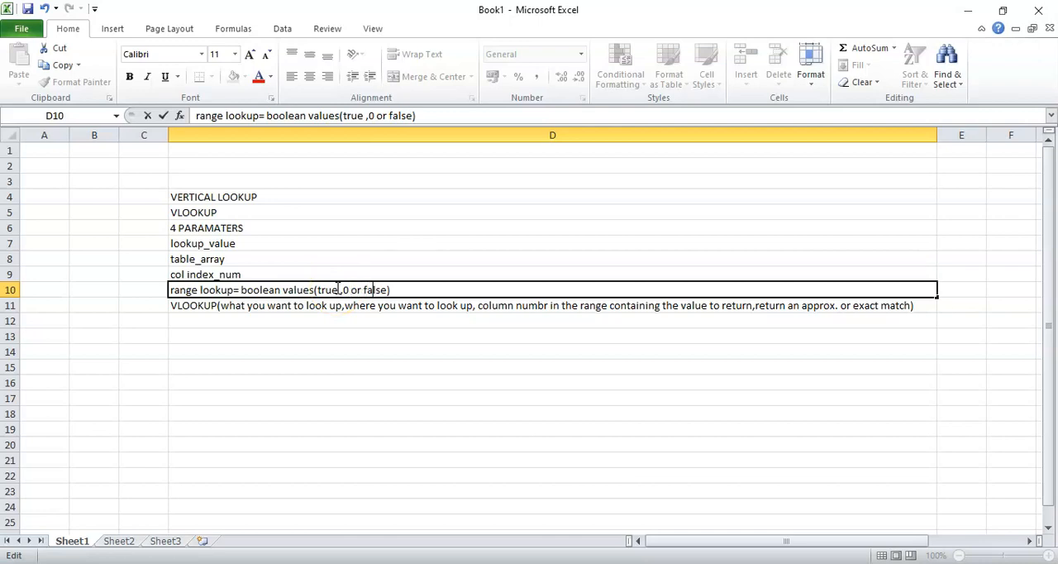
key("Left")
key("Left")
key("Left")
key("BackSpace")
key("BackSpace")
type("1")
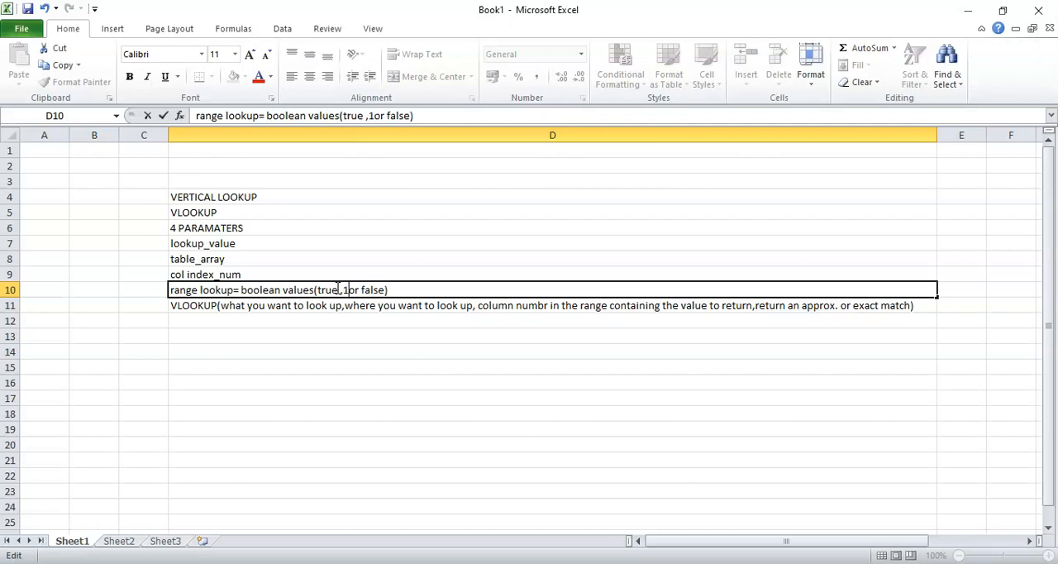
Add "0" directly after the word "false" inside the parentheses in cell D10
key("Right")
key("Right")
key("Right")
key("Right")
key("Right")
key("Right")
key("Right")
key("Right")
key("Right")
type("'0")
key("BackSpace")
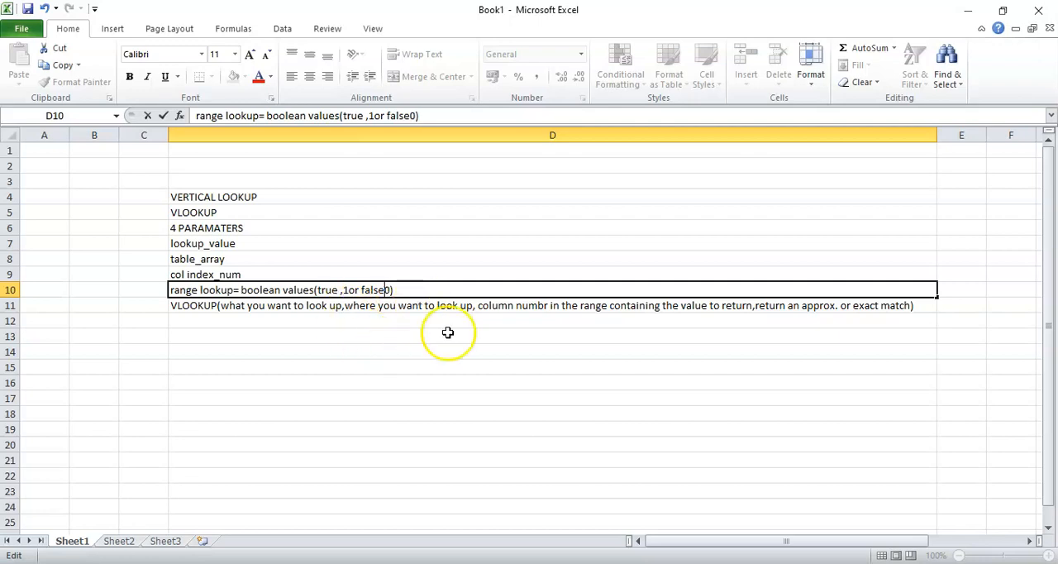
left_click(824, 307)
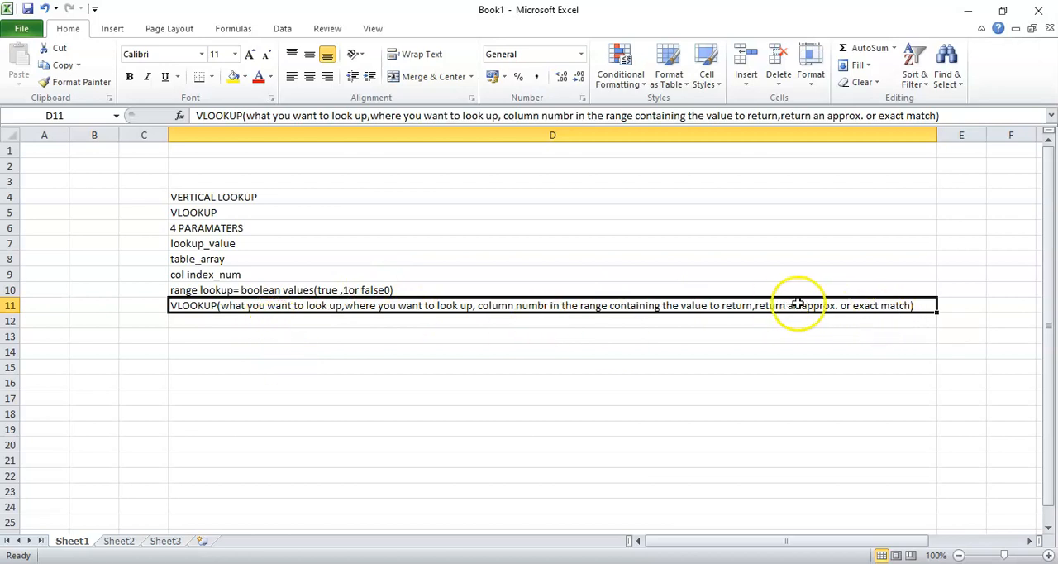
Enter "false- exact match" in cell D13 and "true-approx match" in cell D14
left_click(324, 336)
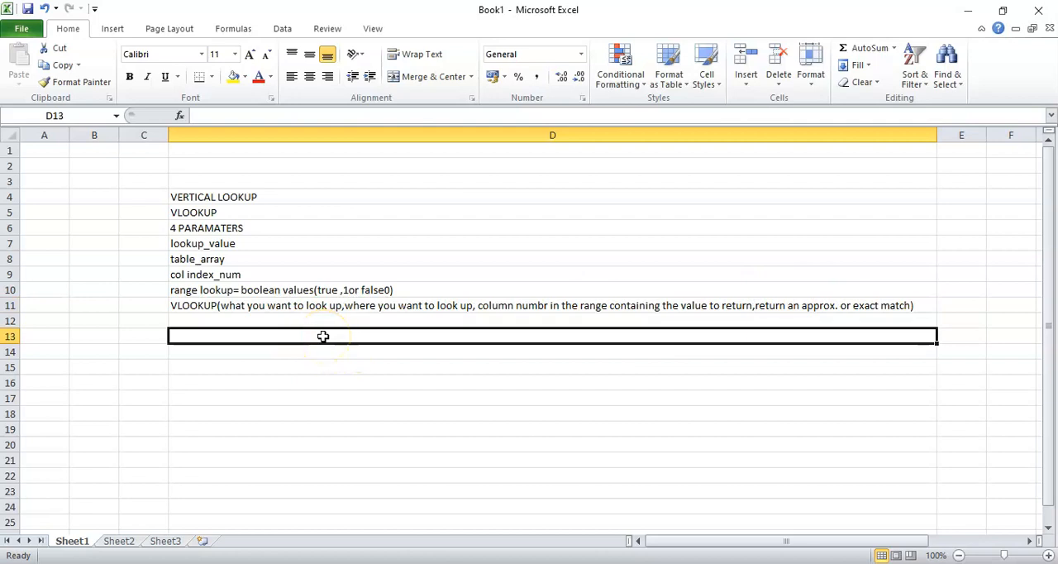
type("fals")
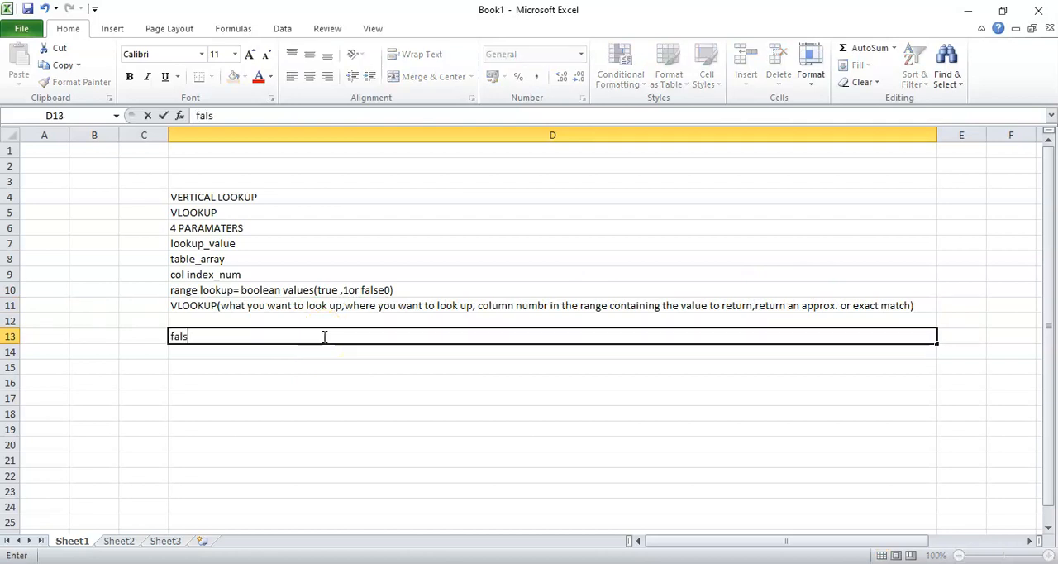
type("e- exact match")
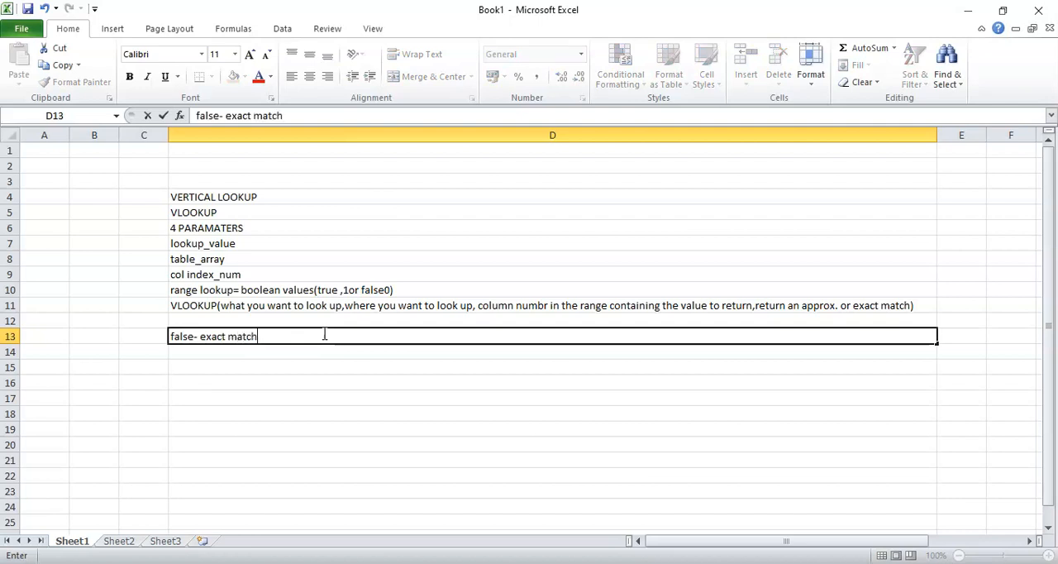
key("Return")
type("true")
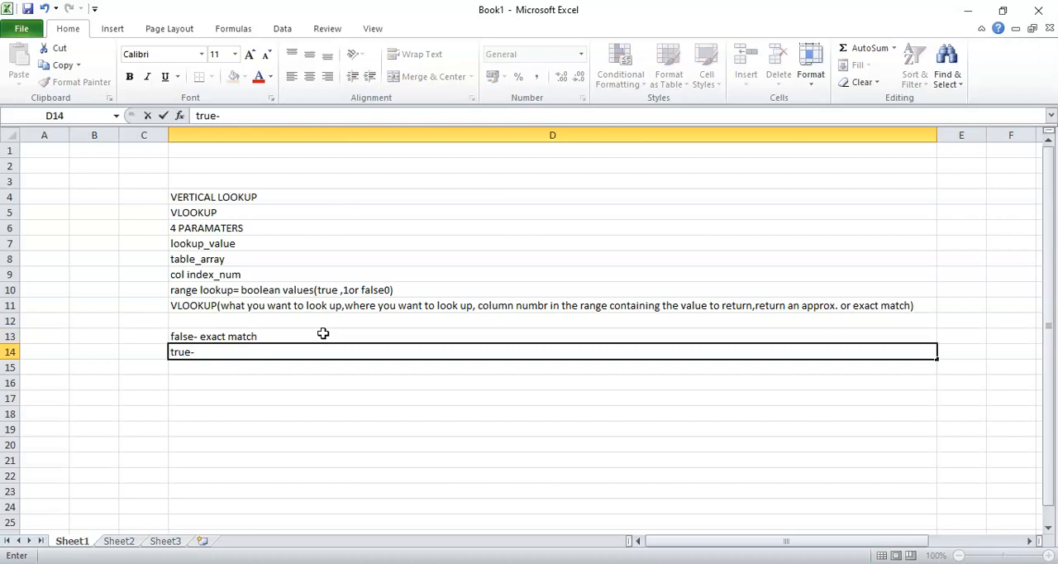
type("-approx match")
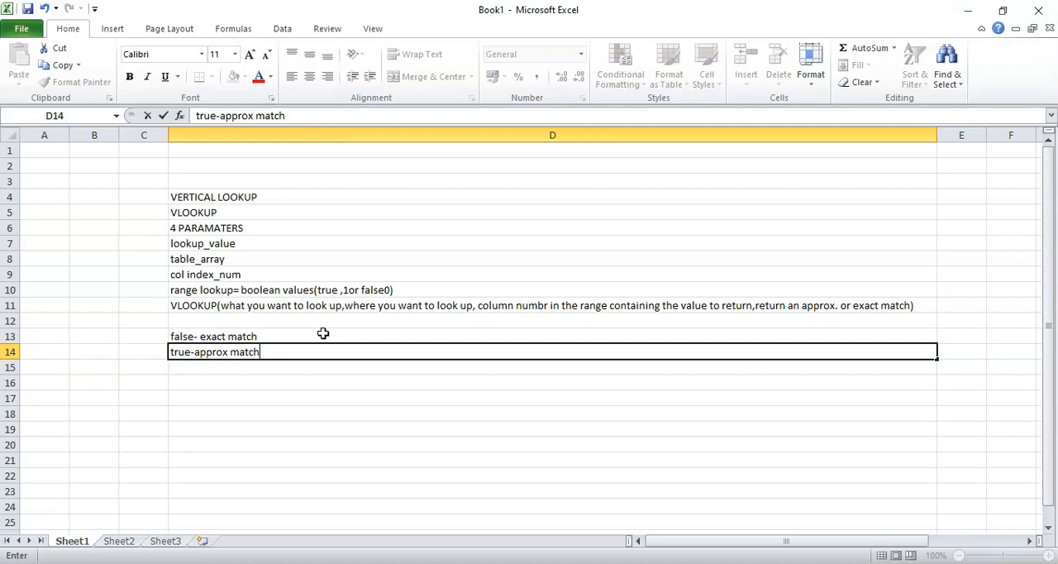
Enter "1,048576 rows and 16384 columns" in cell D16 below the match notes
left_click(263, 382)
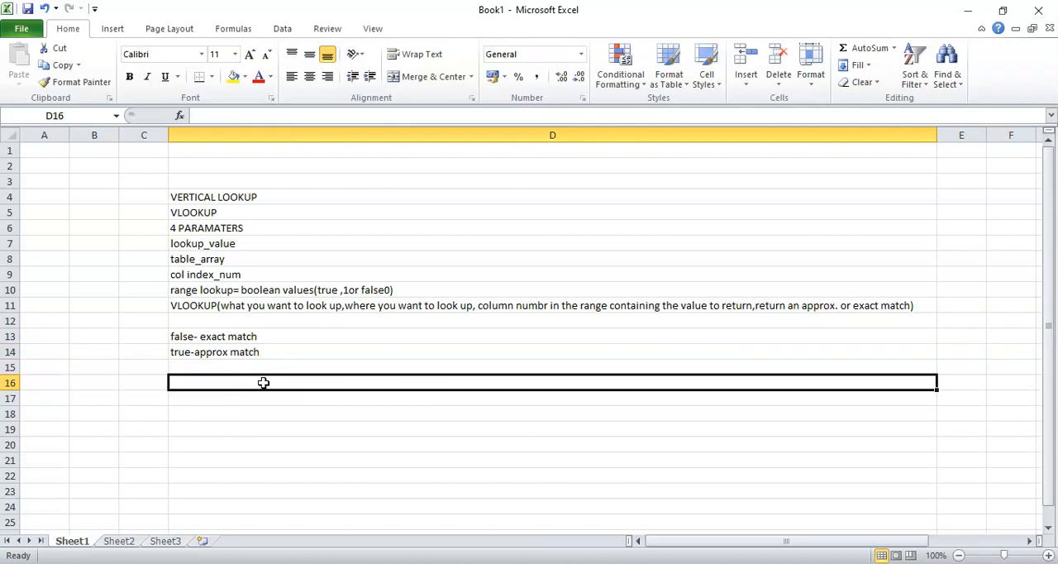
type("1,0")
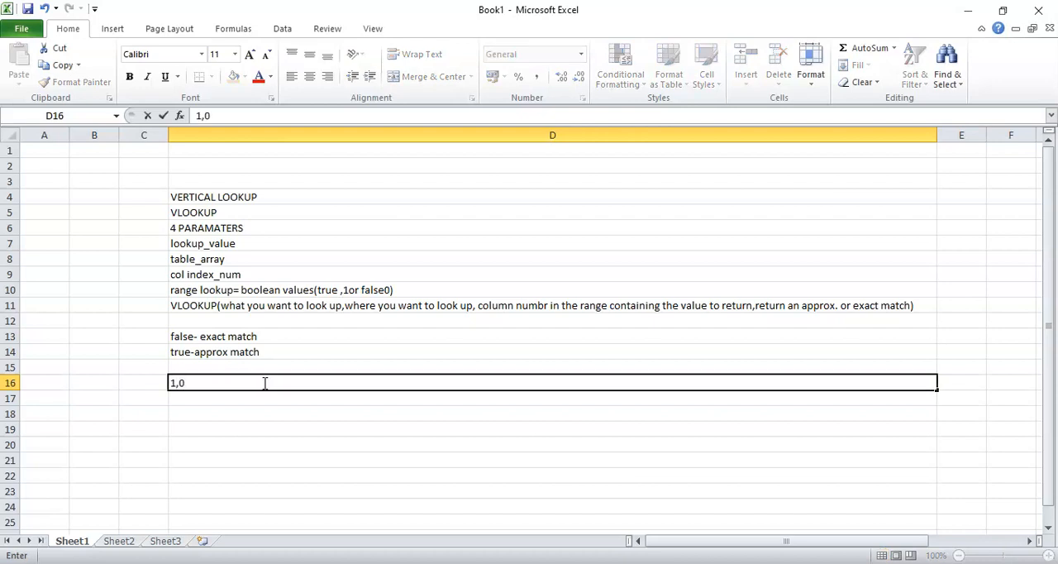
type("48576")
type("rows and")
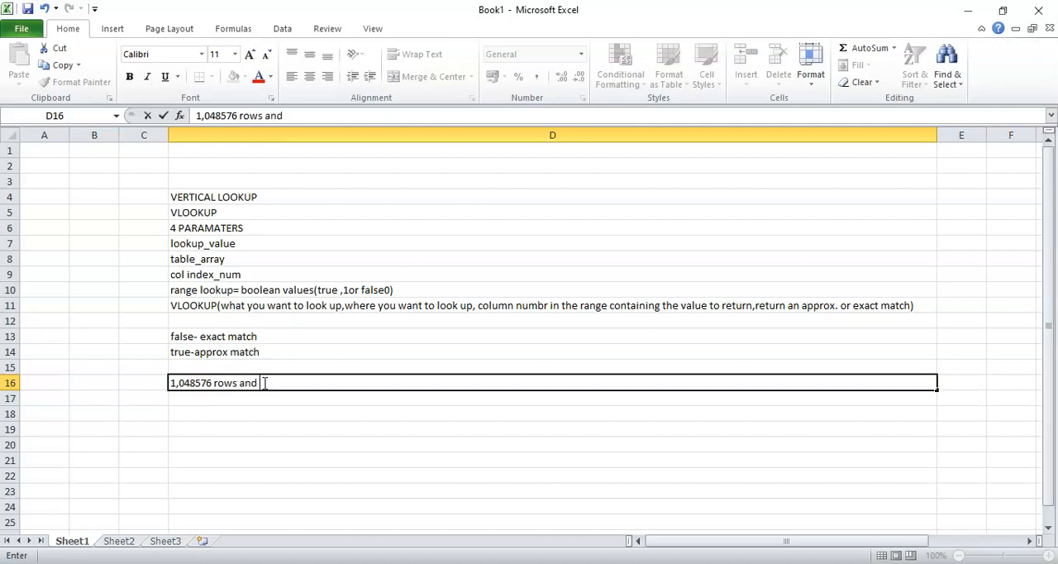
type(" 16384 col")
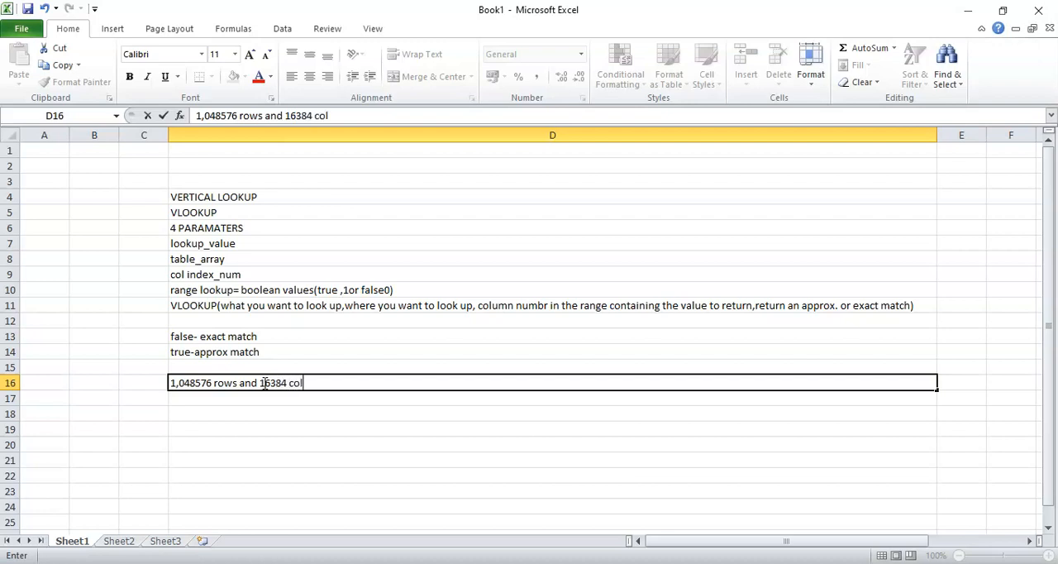
type("umns")
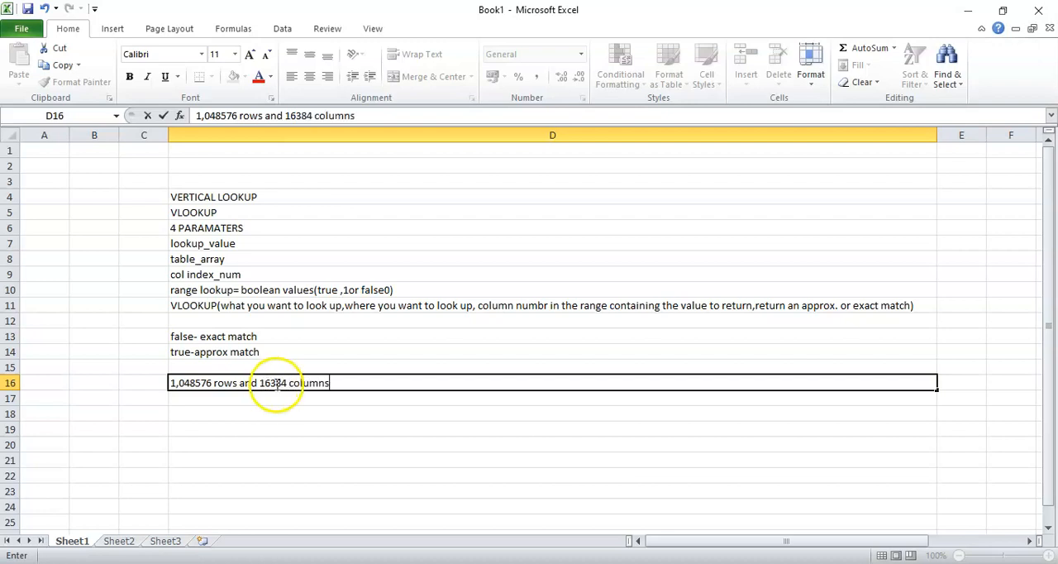
left_click_drag(335, 384, 157, 372)
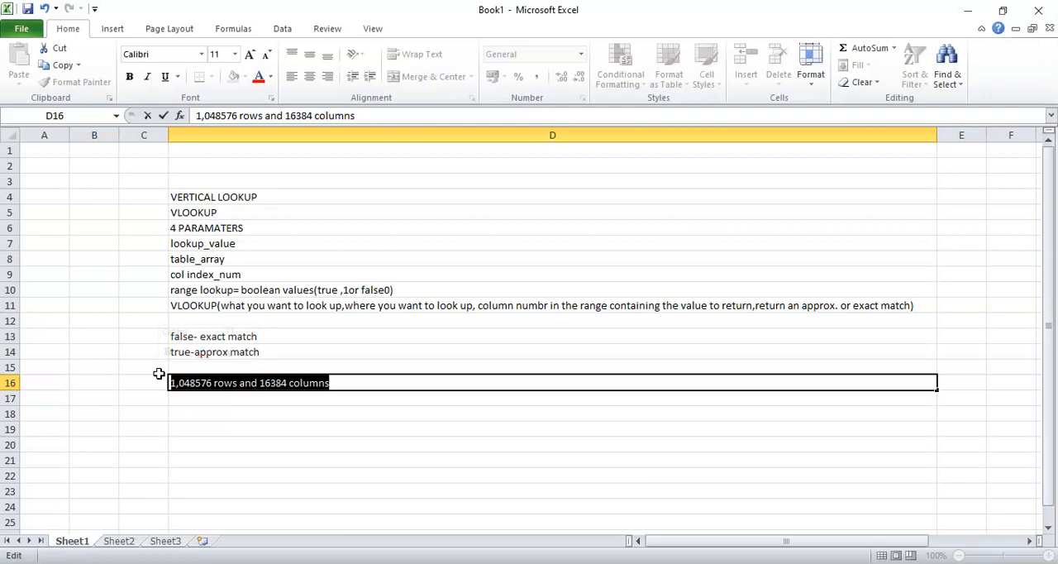
left_click(230, 397)
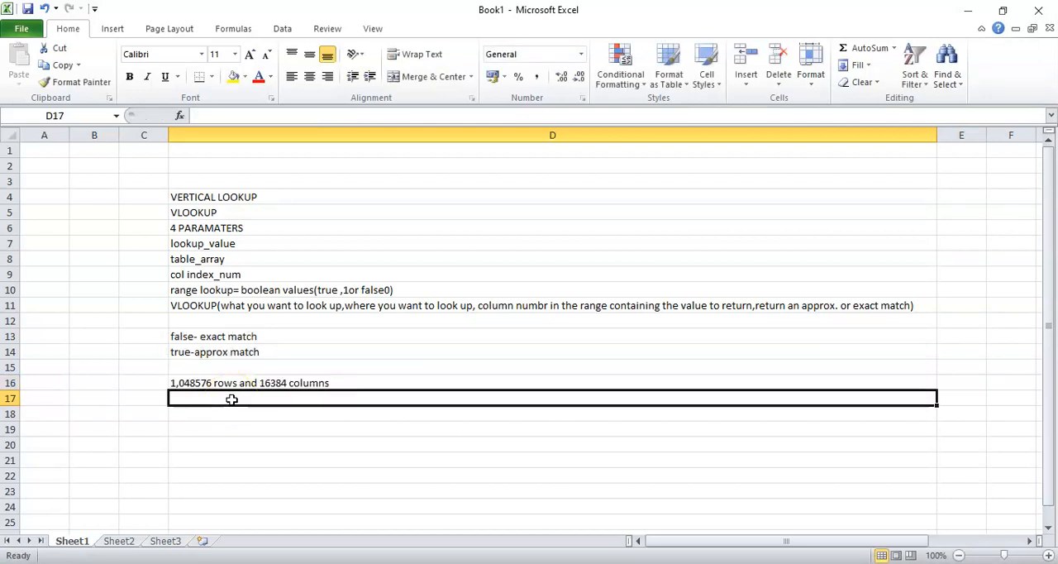
On Sheet2, enter the column headers "Fruit", "Amount" and "Price" in cells A1 to C1
left_click(120, 546)
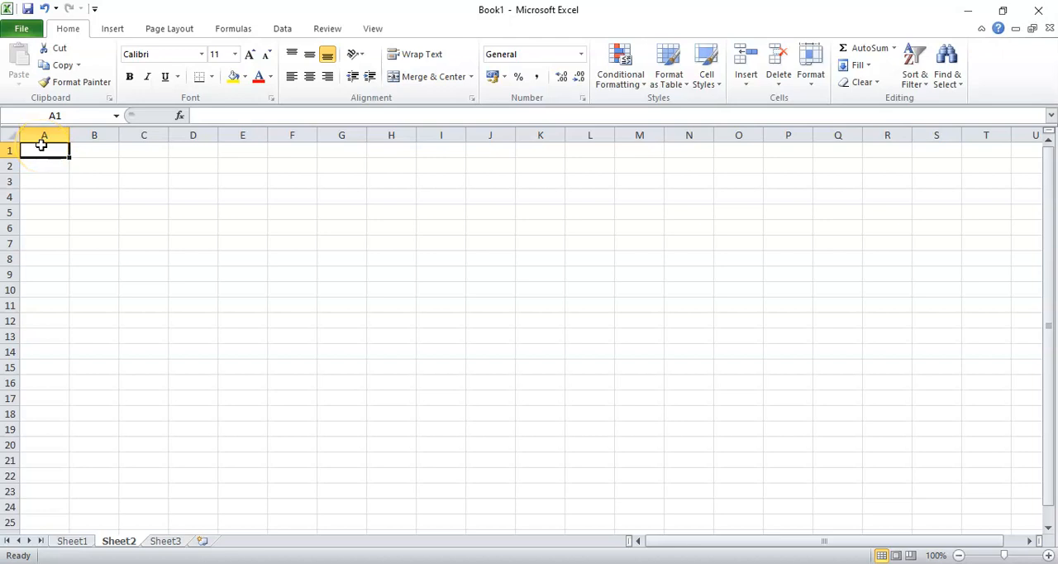
type("Fruit")
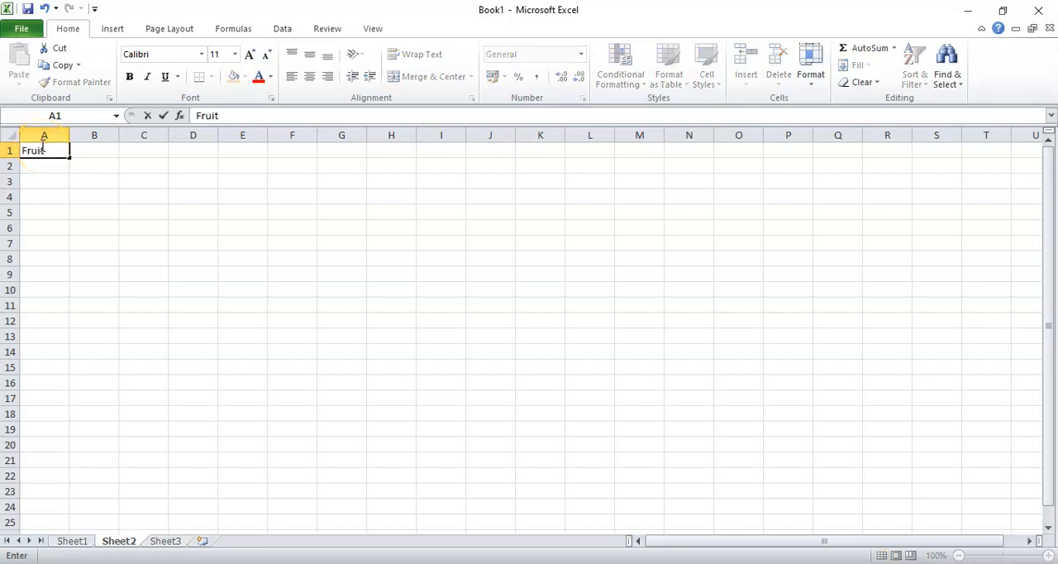
key("Tab")
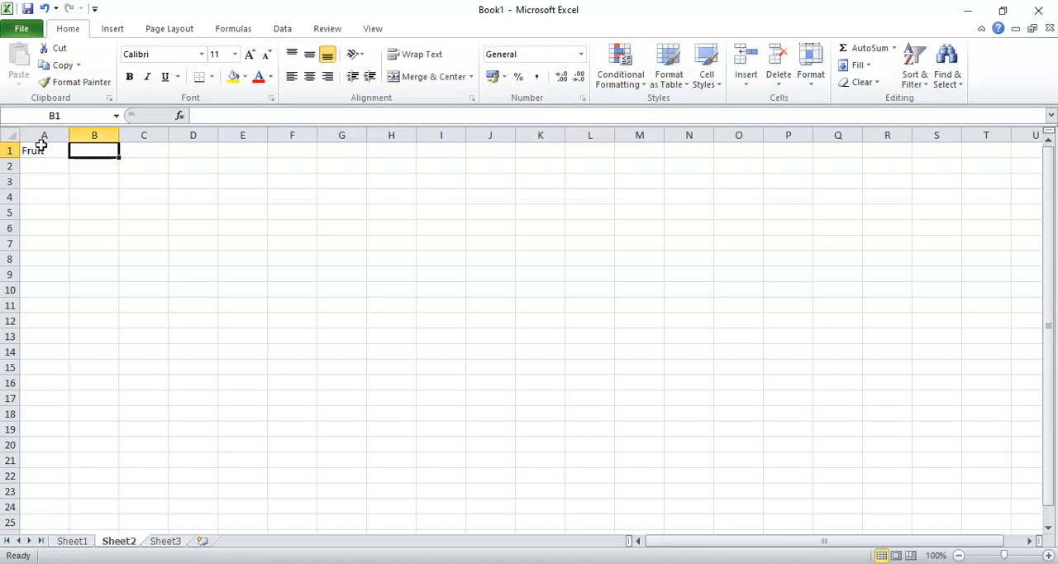
type("Amount")
key("Tab")
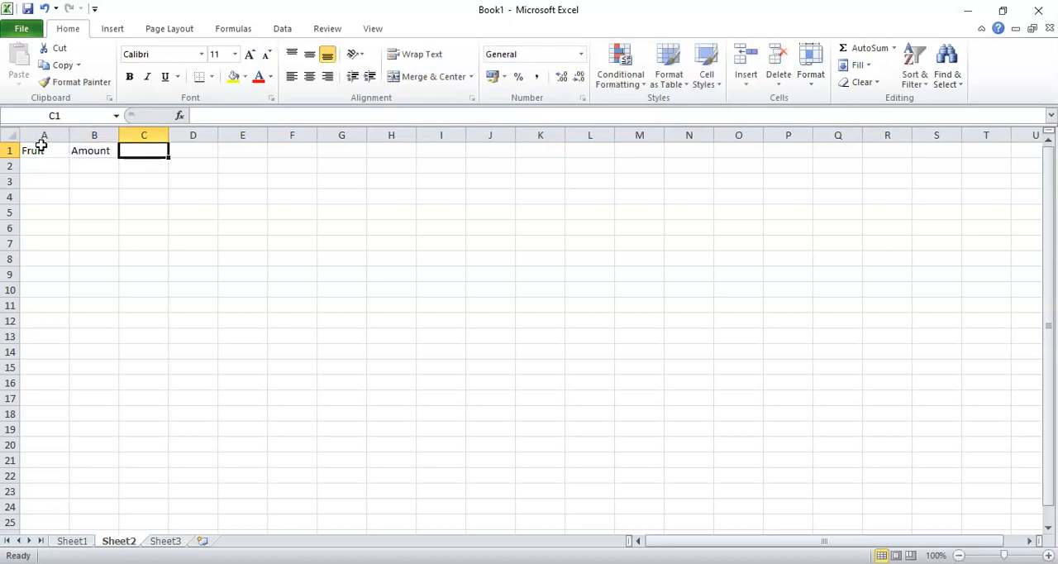
type("PRice")
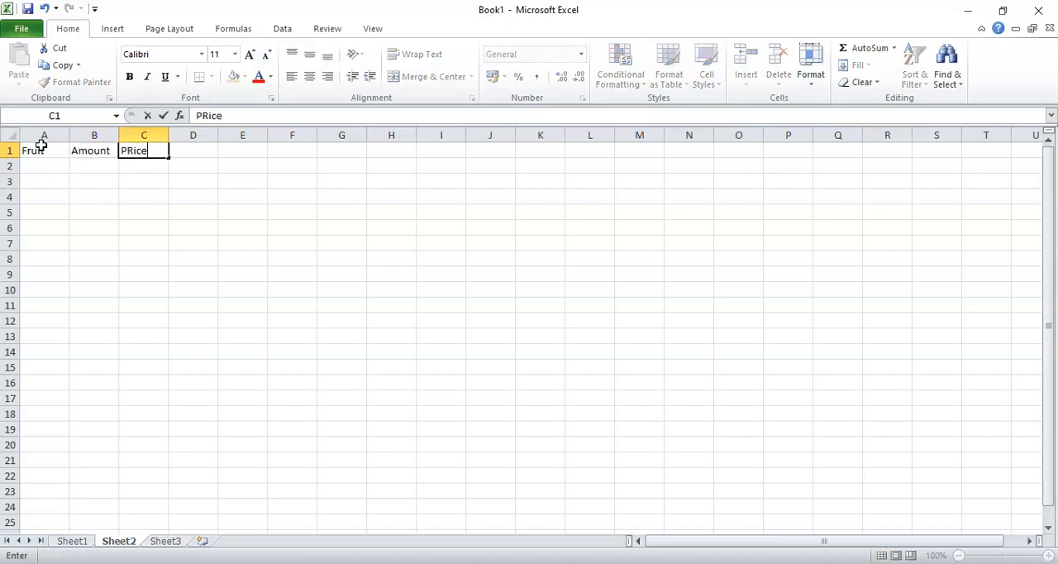
key("BackSpace")
key("BackSpace")
key("BackSpace")
key("BackSpace")
type("rice")
key("Return")
List the fruits Apple, Banana, Kiwi and Water melon in cells A2 to A5
key("Left")
key("Left")
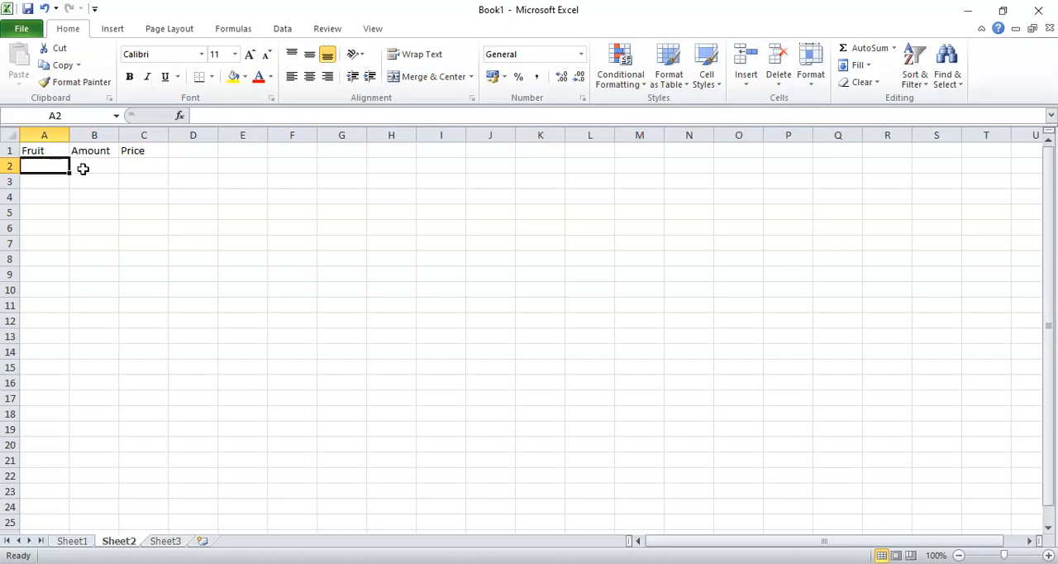
type("Apple")
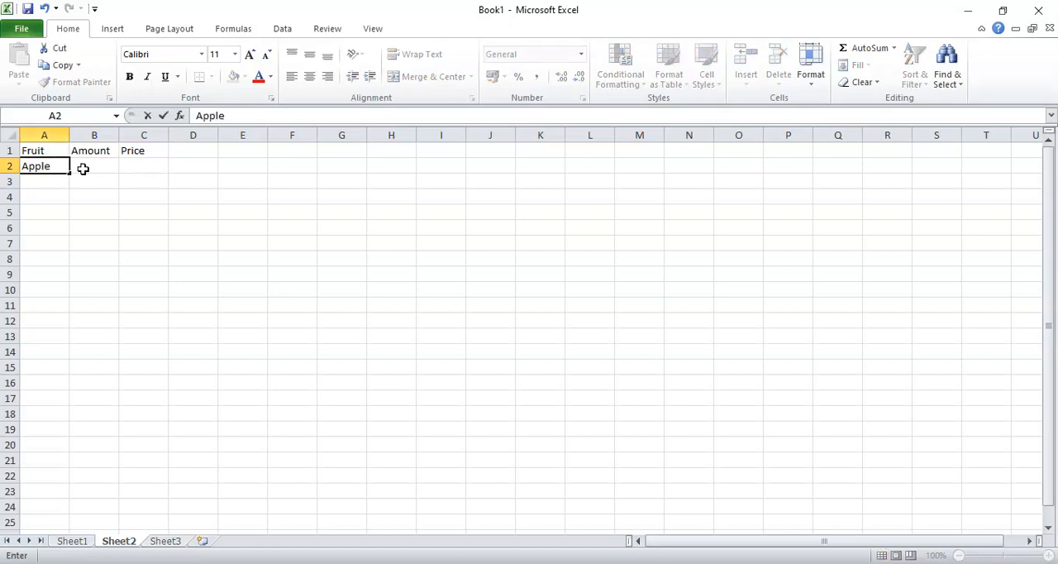
key("Return")
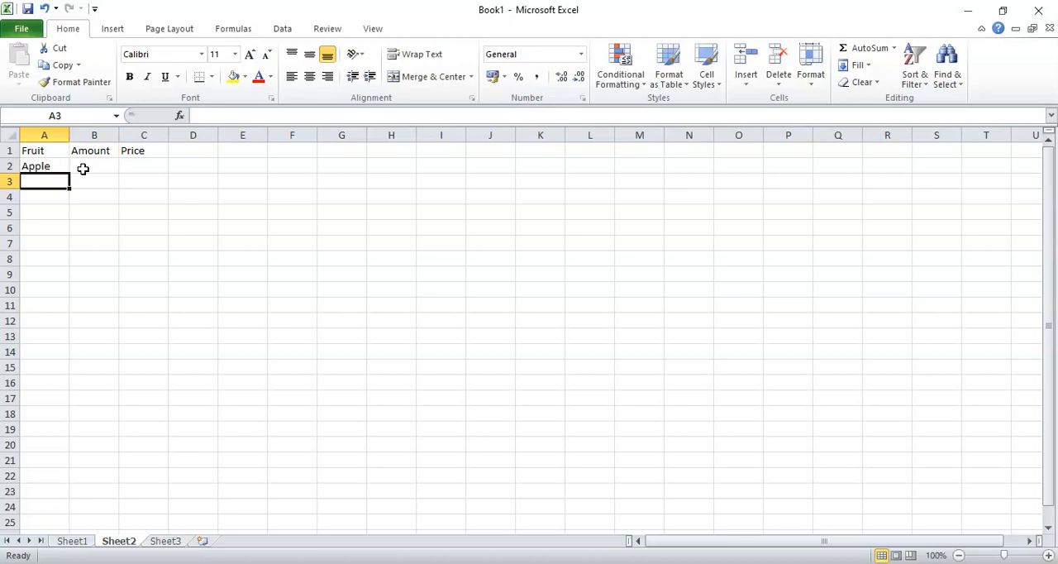
type("Banana")
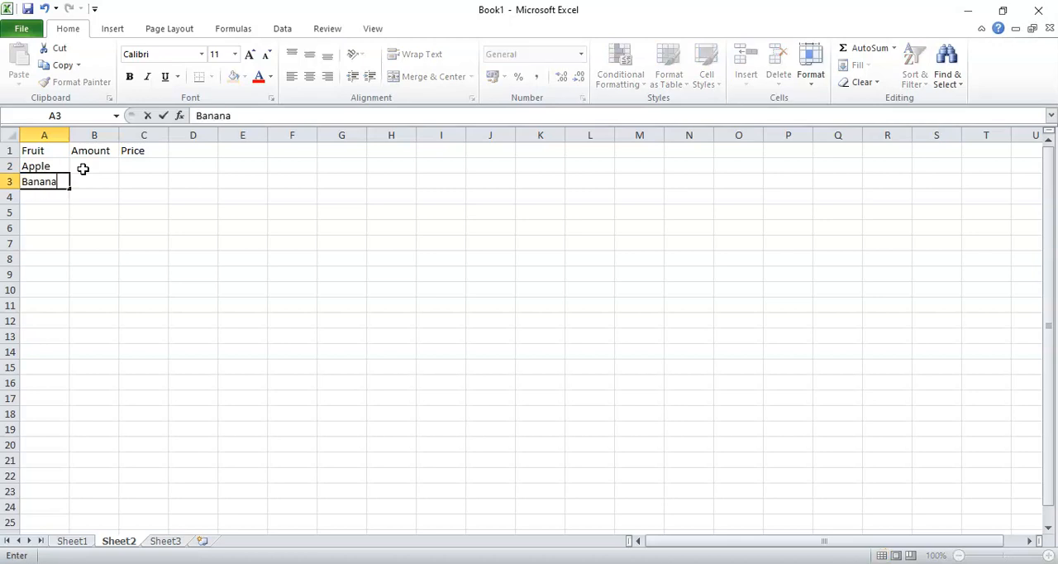
key("Return")
type("Kiwi")
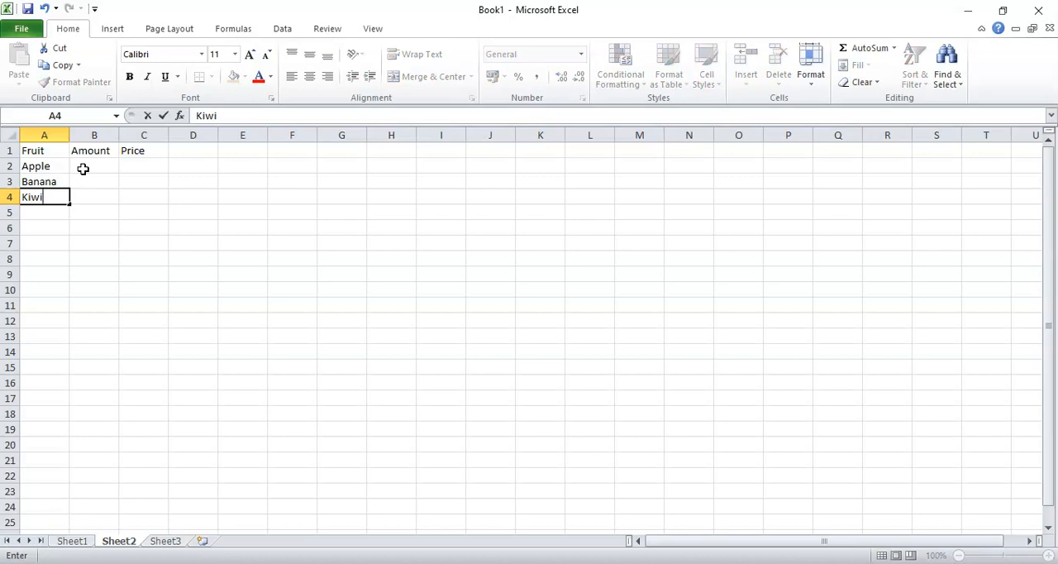
key("Return")
type("Wat")
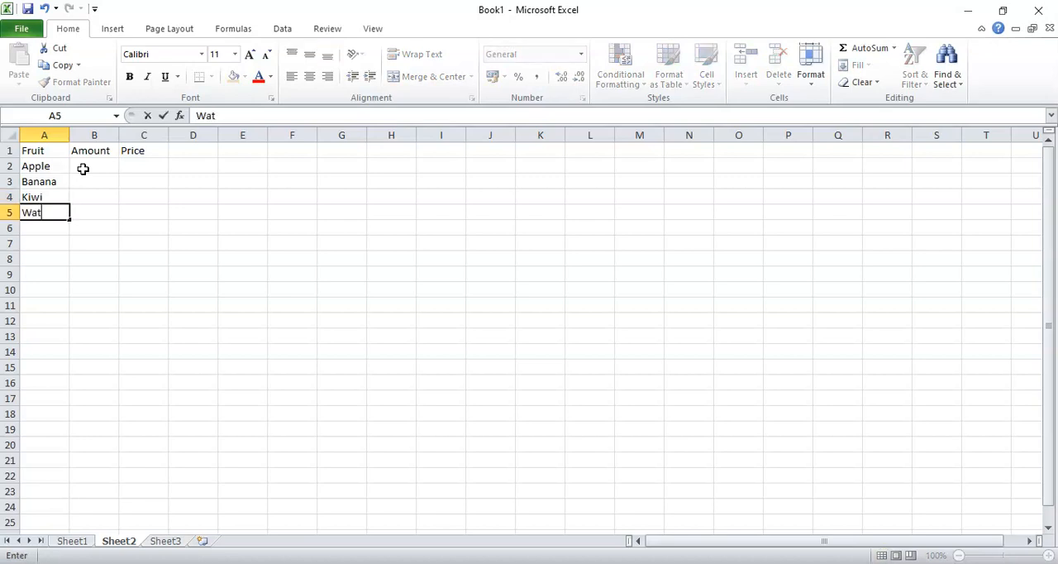
type("er melon")
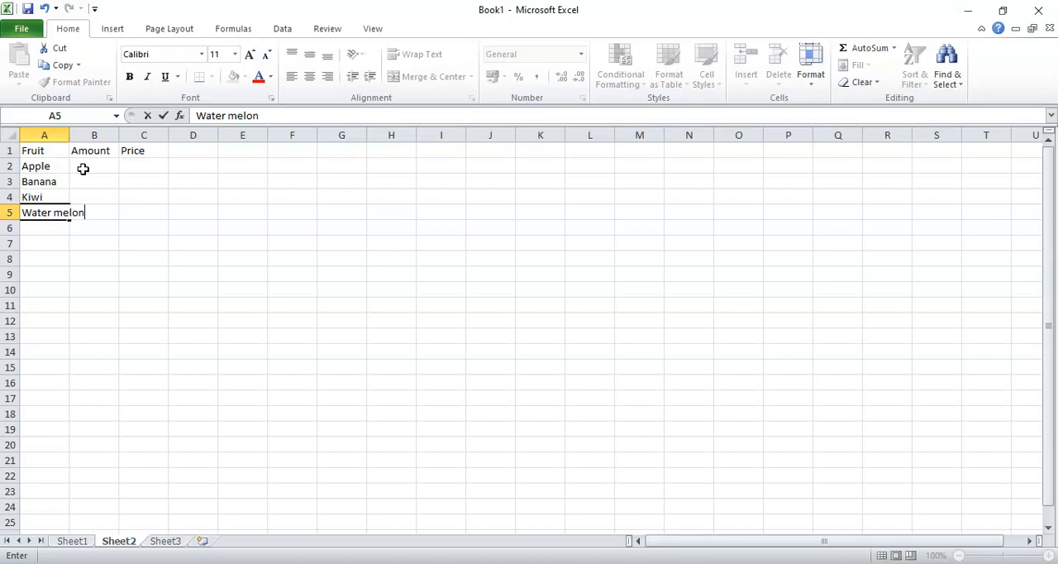
key("Return")
Continue the fruit list with Orange, Peach and Pineapple in cells A6 to A8
type("Ora")
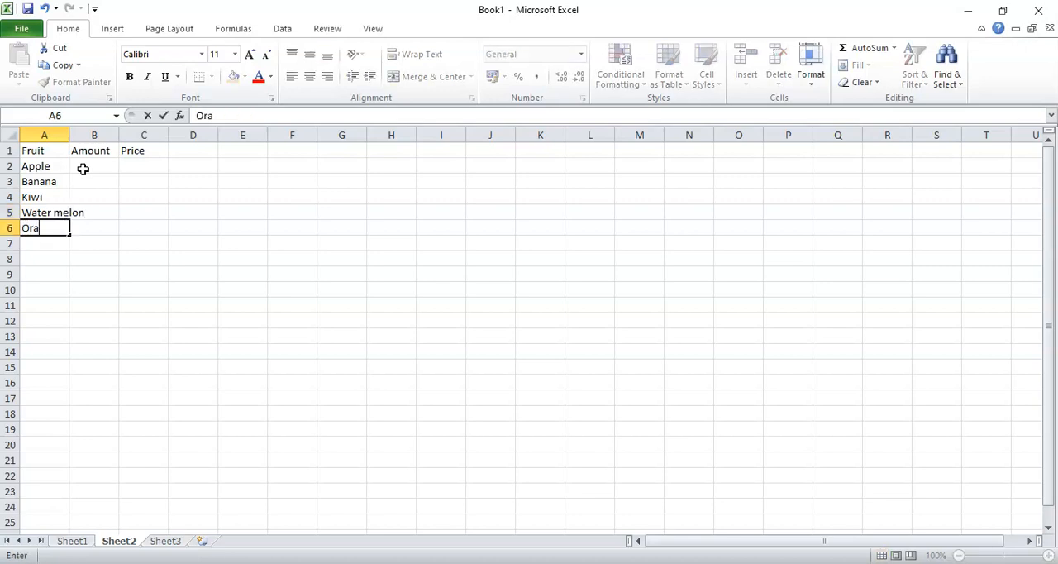
type("nge")
key("Return")
type("PEac")
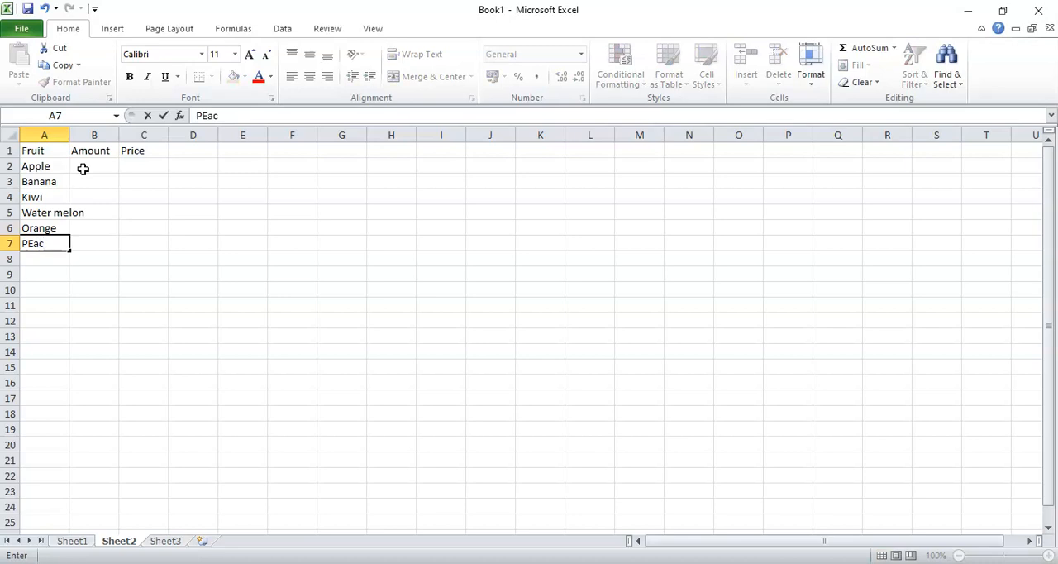
type("h")
key("BackSpace")
key("BackSpace")
key("BackSpace")
key("BackSpace")
type("each")
key("Return")
type("Pineap")
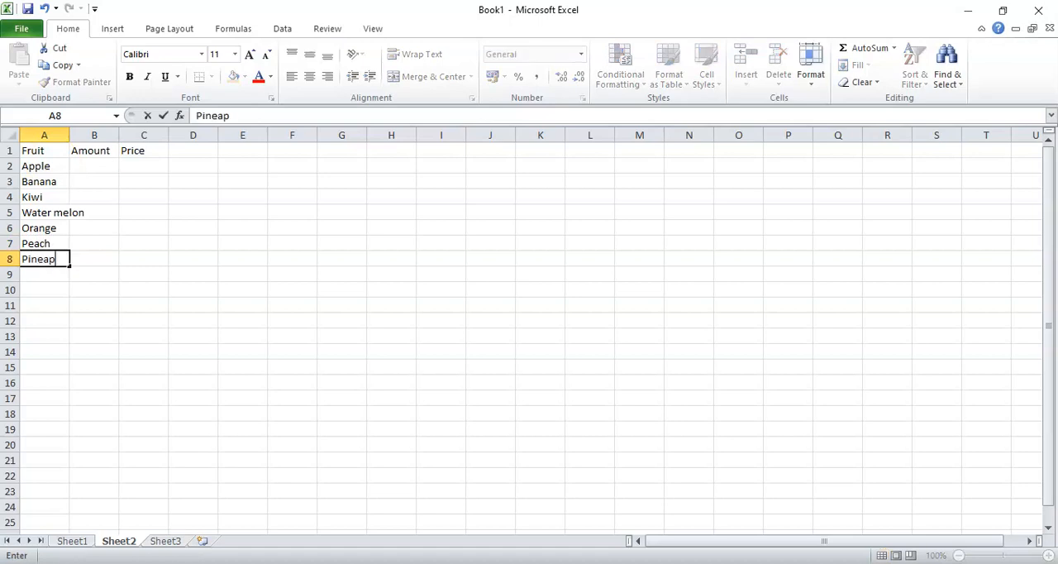
type("ple")
key("Tab")
Select cell B2 and widen column A to fit the fruit names
key("Up")
key("Up")
key("Up")
key("Up")
key("Up")
key("Up")
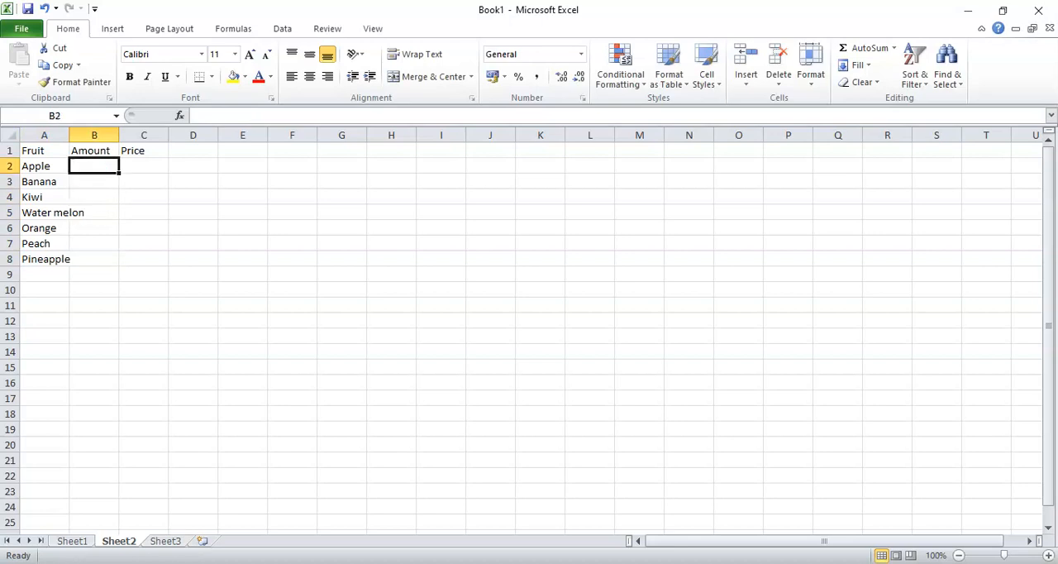
left_click_drag(69, 134, 108, 135)
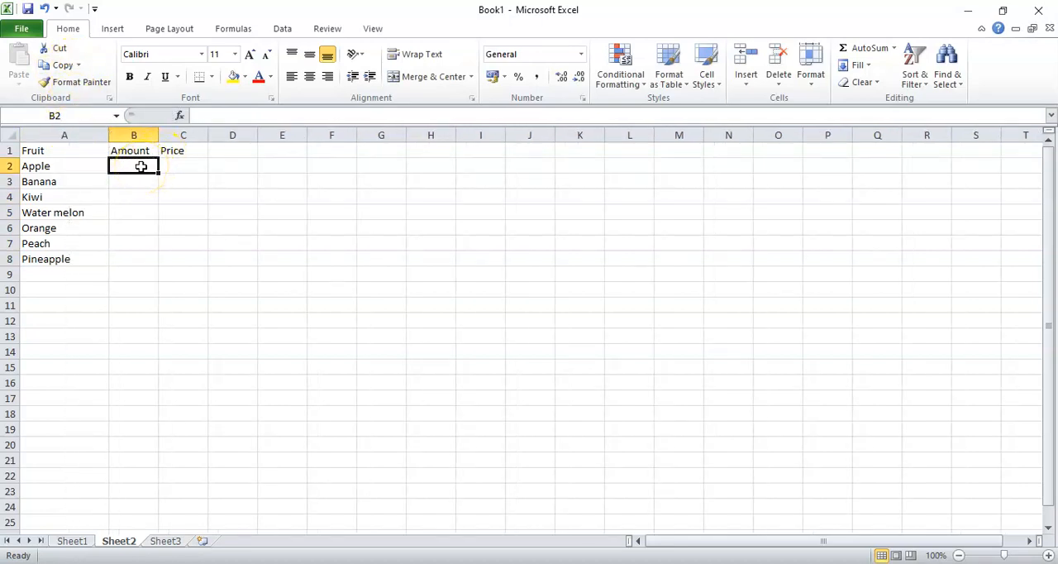
Enter the amounts 1kg, 2 dozen, 3kg and 1kg in cells B2 to B5 for Apple through Water melon
type("1kg")
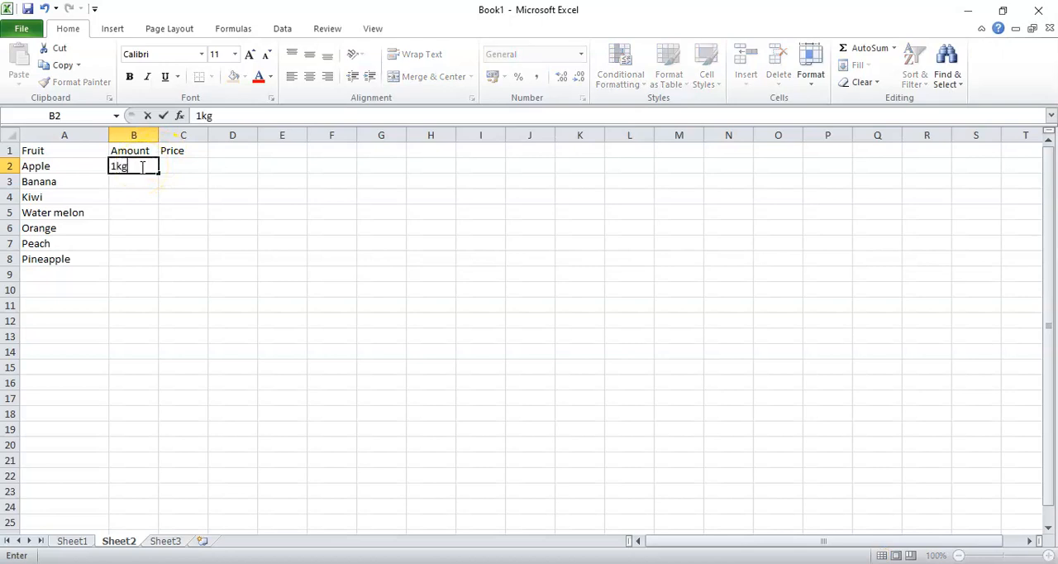
key("Return")
type("2")
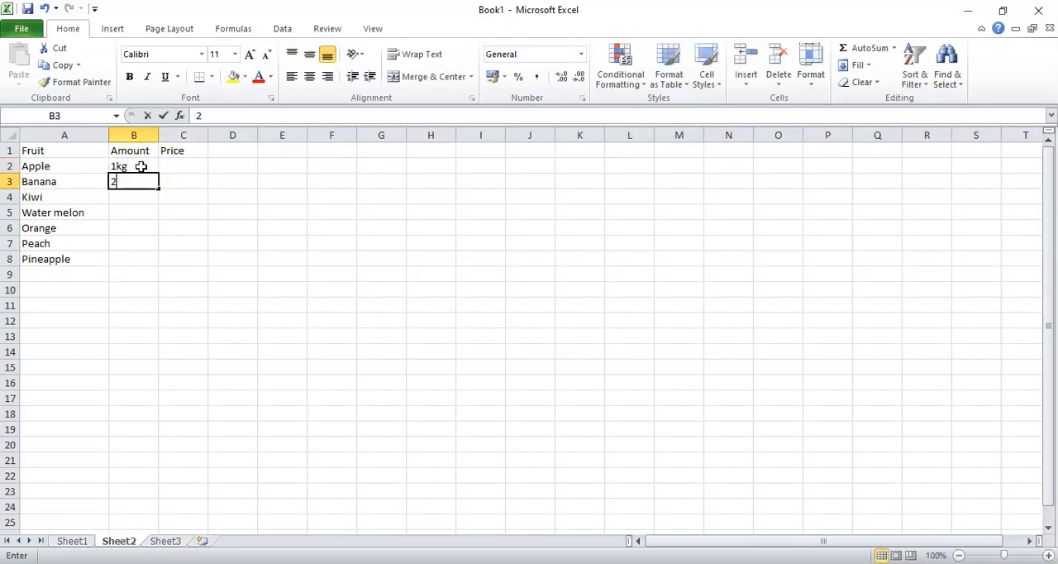
type(" dozen")
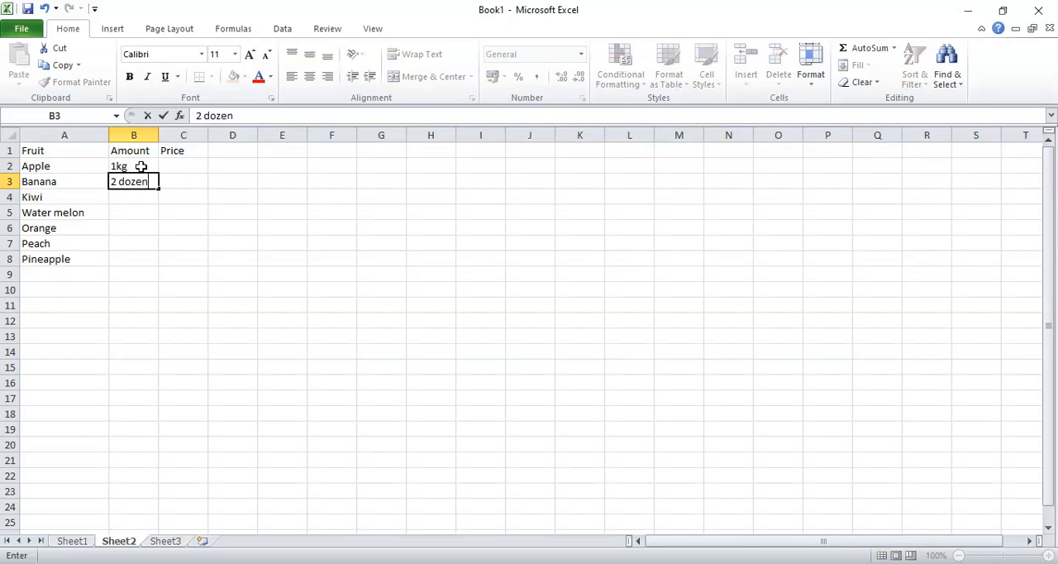
key("Return")
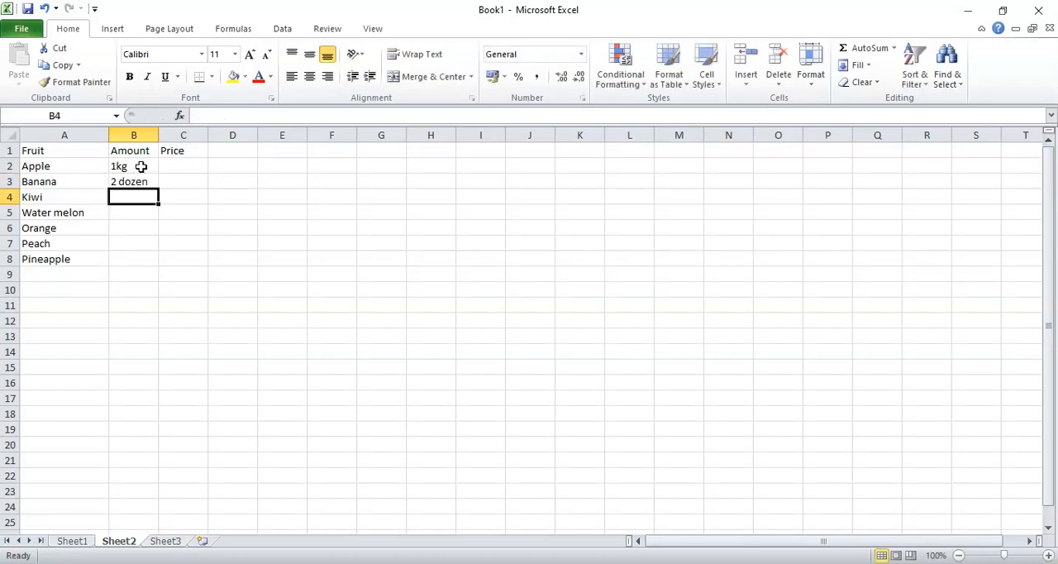
type("3kg")
key("Return")
type("1kg")
key("Return")
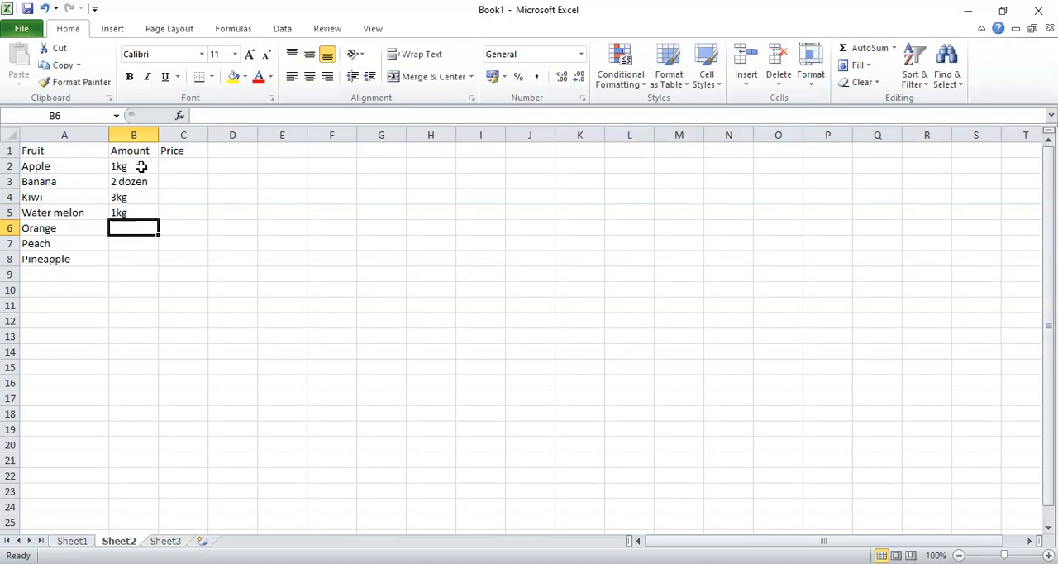
Enter the amounts 3kg, 2kg and 3kg in cells B6 to B8 for Orange, Peach and Pineapple
type("3kg")
key("Return")
type("2kg")
key("Return")
type("3kg")
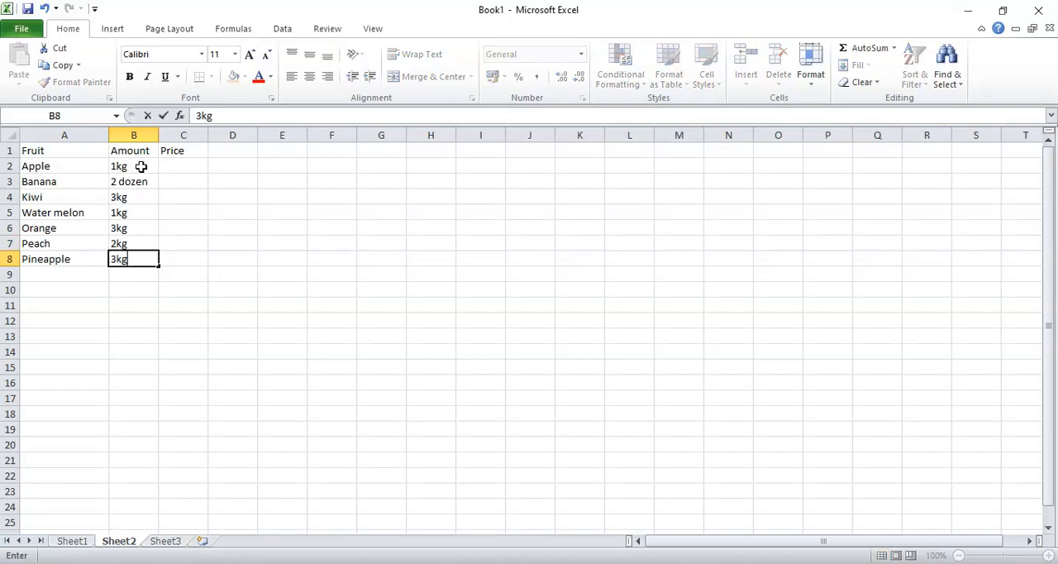
Enter the prices 240 for Apple and 100 for Banana in cells C2 and C3
key("Right")
key("Up")
key("Up")
key("Up")
key("Up")
key("Up")
key("Up")
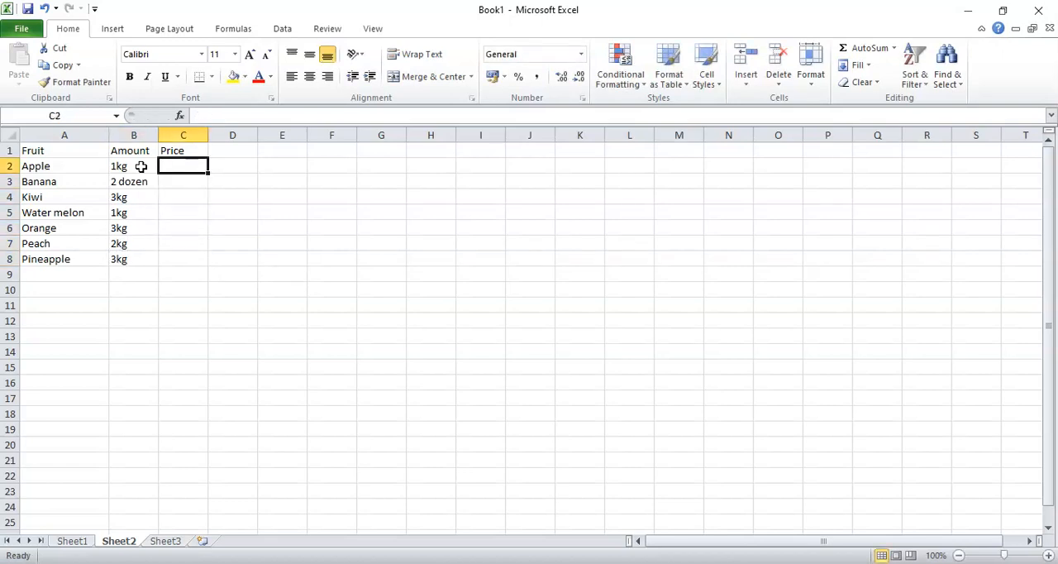
type("240")
key("Return")
type("100")
key("Return")
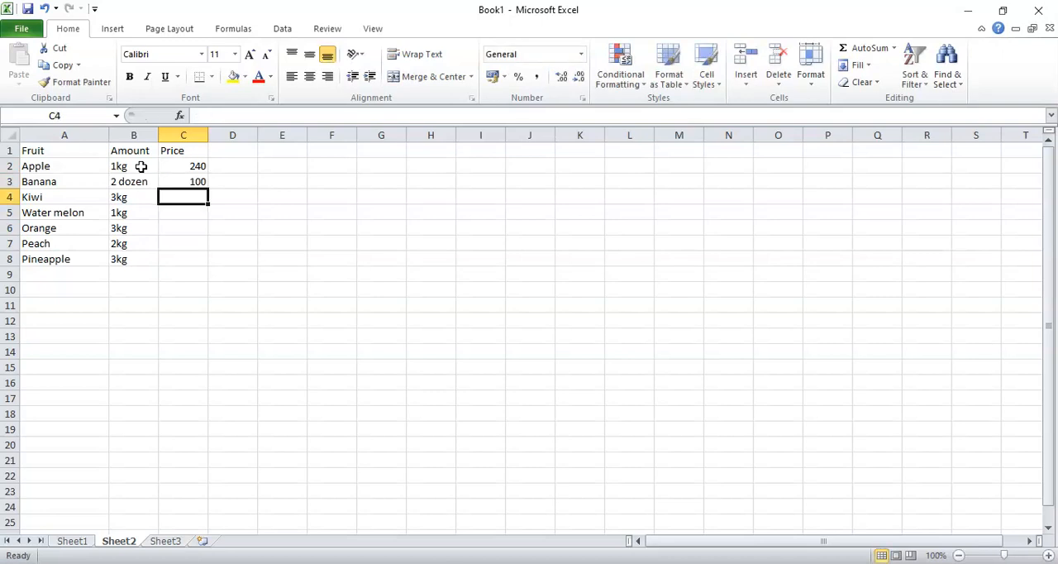
Enter the prices 300, 50, 60, 160 and 500 in cells C4 to C8 and select the whole table A1:C8
type("300")
key("Return")
type("50")
key("Return")
type("60")
key("Return")
type("160")
key("Return")
type("500")
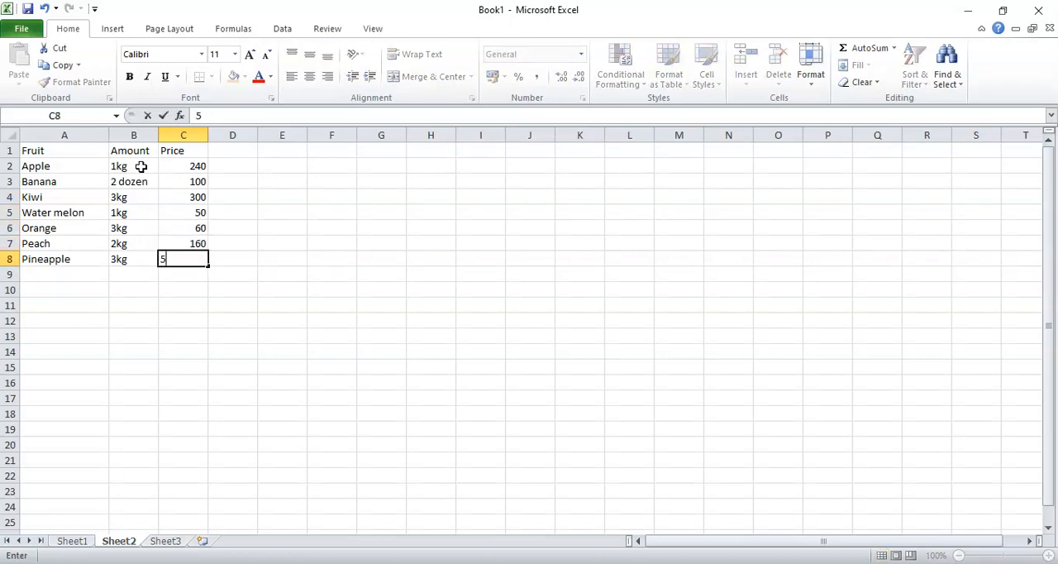
left_click(190, 179)
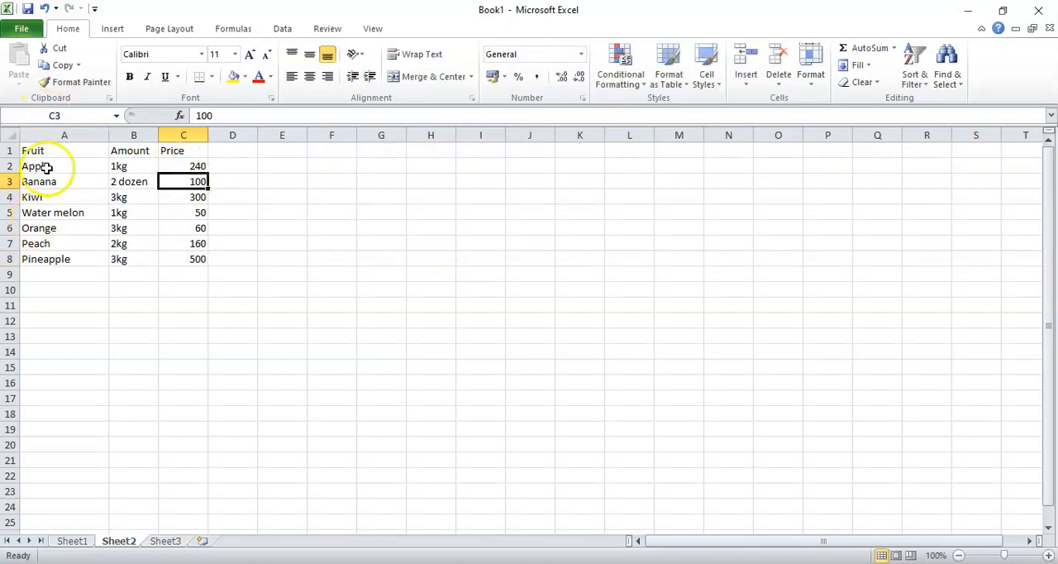
left_click_drag(42, 151, 179, 253)
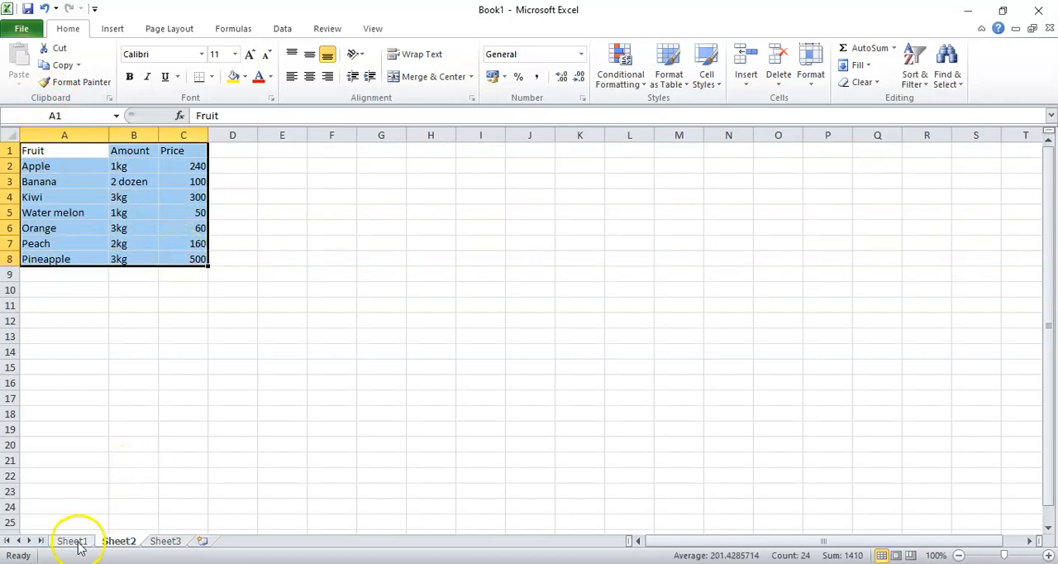
Set the font size of the fruit table A1:C8 to 16 and widen columns A to C
left_click(52, 198)
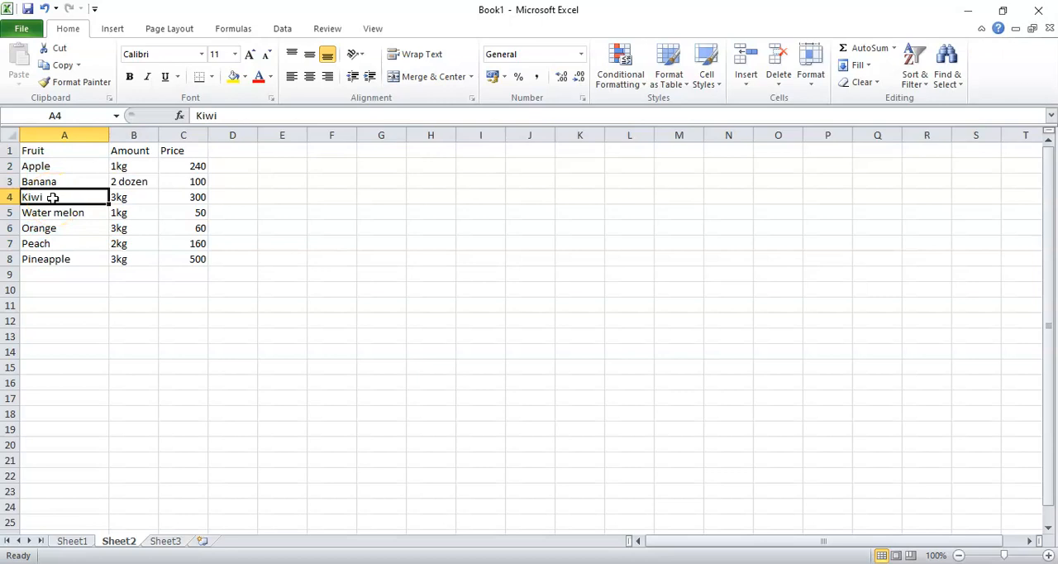
scroll(49, 199, "down", 2, "ctrl")
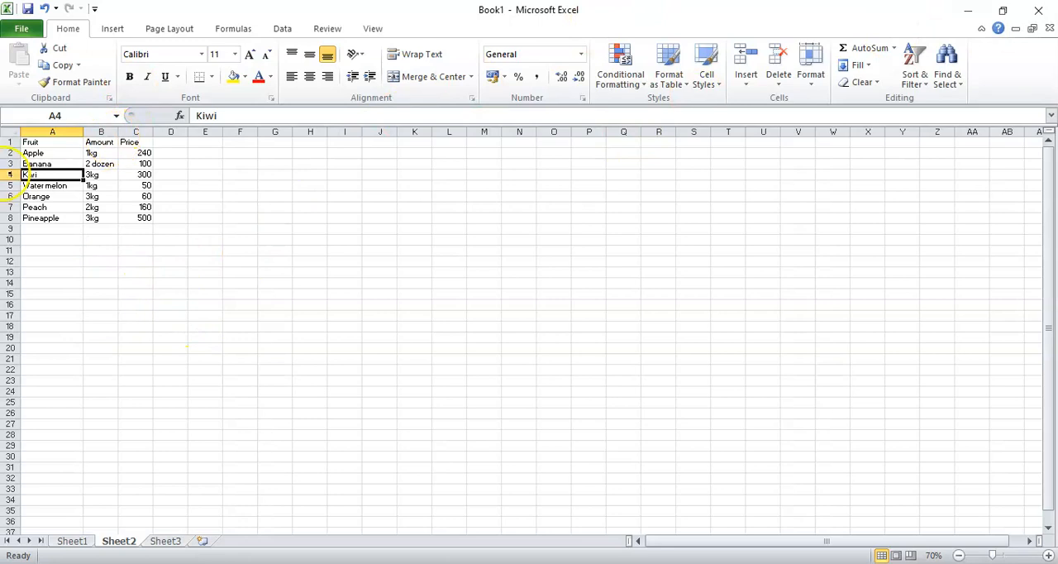
left_click_drag(33, 144, 147, 219)
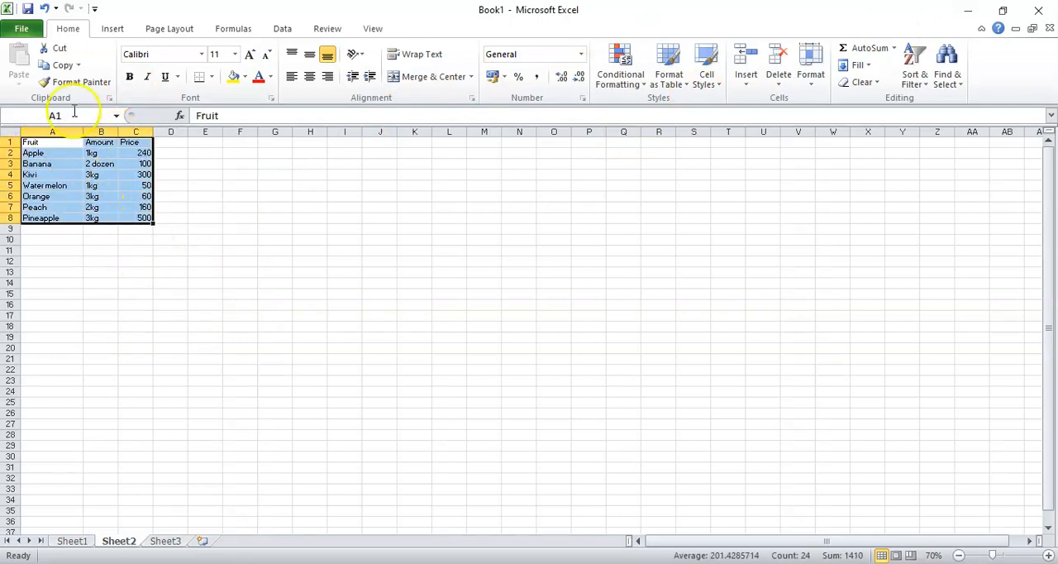
left_click(235, 54)
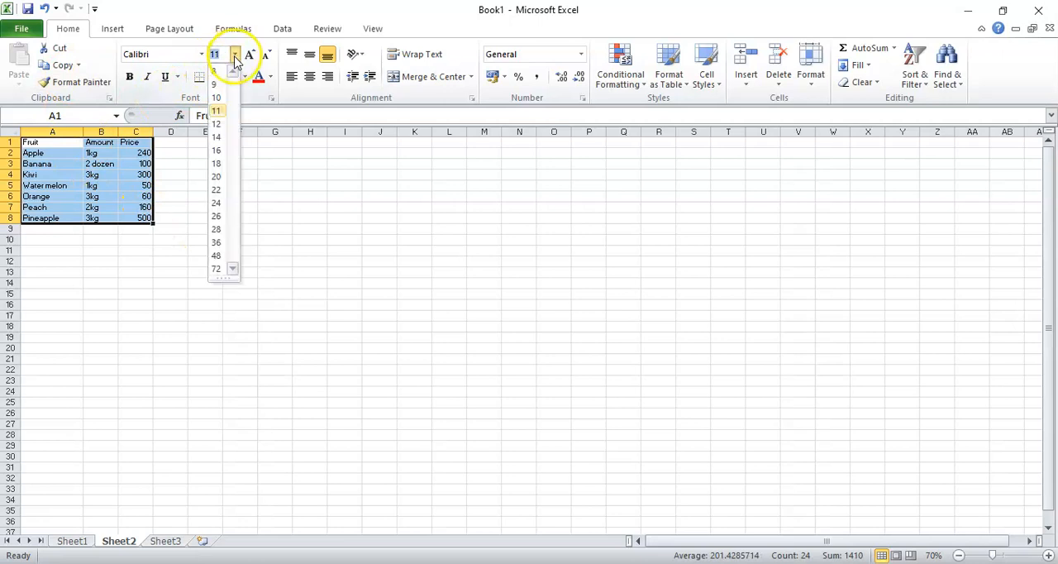
left_click(222, 150)
left_click_drag(118, 132, 338, 135)
left_click_drag(83, 132, 146, 132)
Enter the label "Price of" in cell A11 and the lookup fruit "Kiwi" in cell B11
left_click(106, 284)
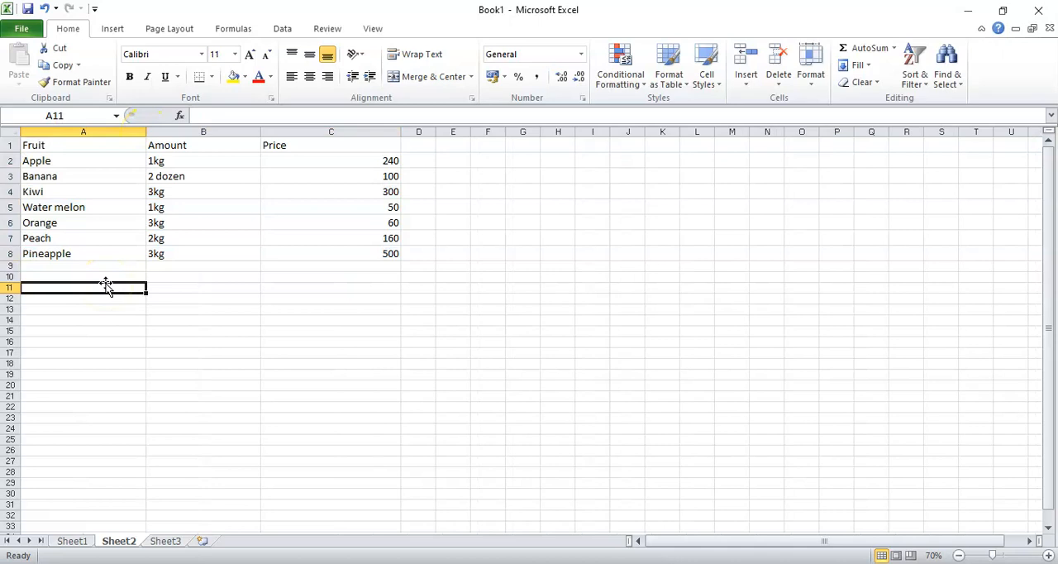
type("Price")
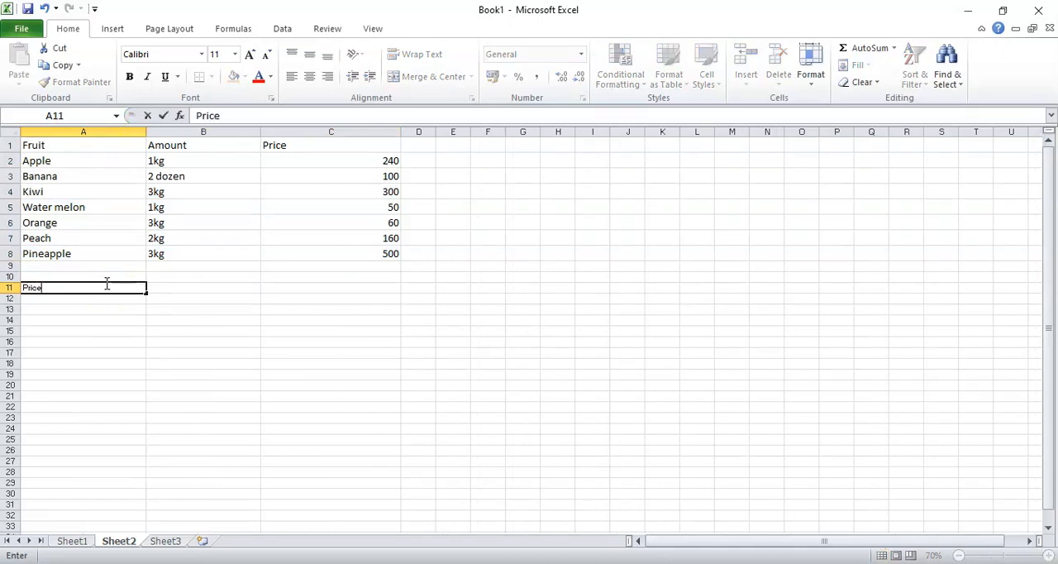
type(" of")
type(" Kiw")
left_click(111, 286)
key("BackSpace")
key("BackSpace")
key("BackSpace")
left_click(174, 288)
type("Kiwi")
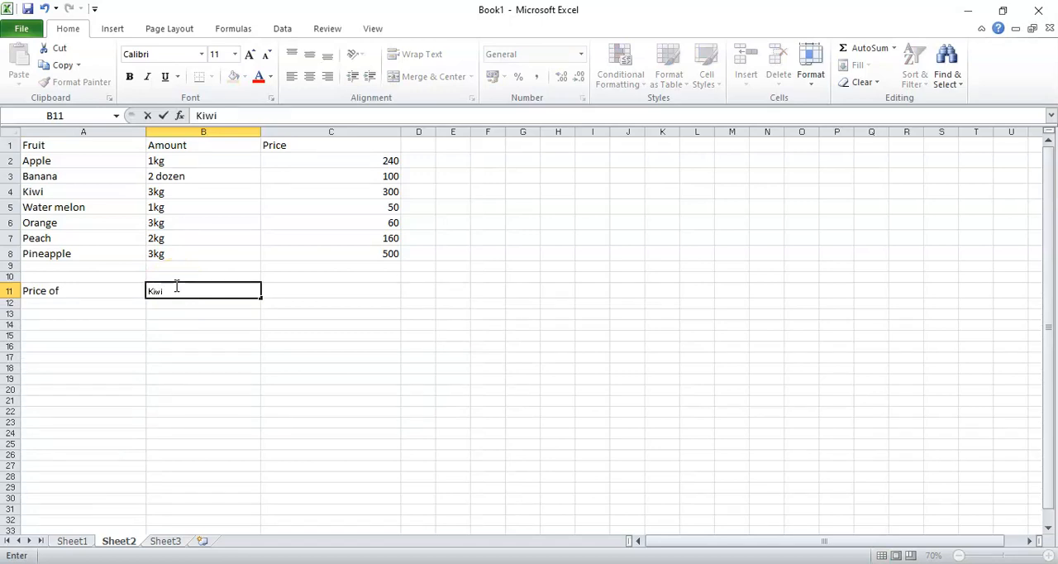
left_click(198, 316)
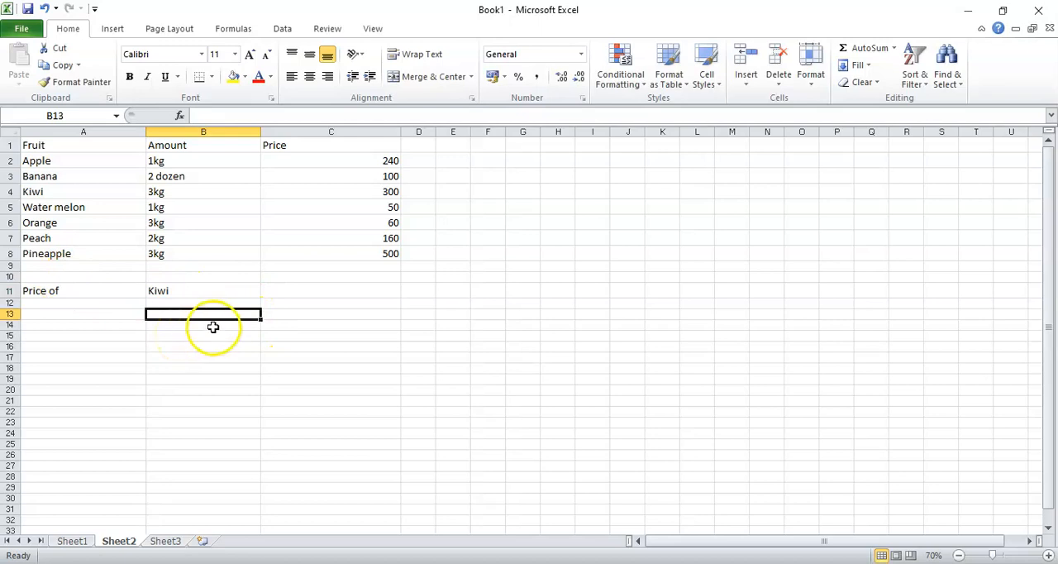
Start a VLOOKUP formula in cell C11 with B11 as the lookup value
left_click(279, 296)
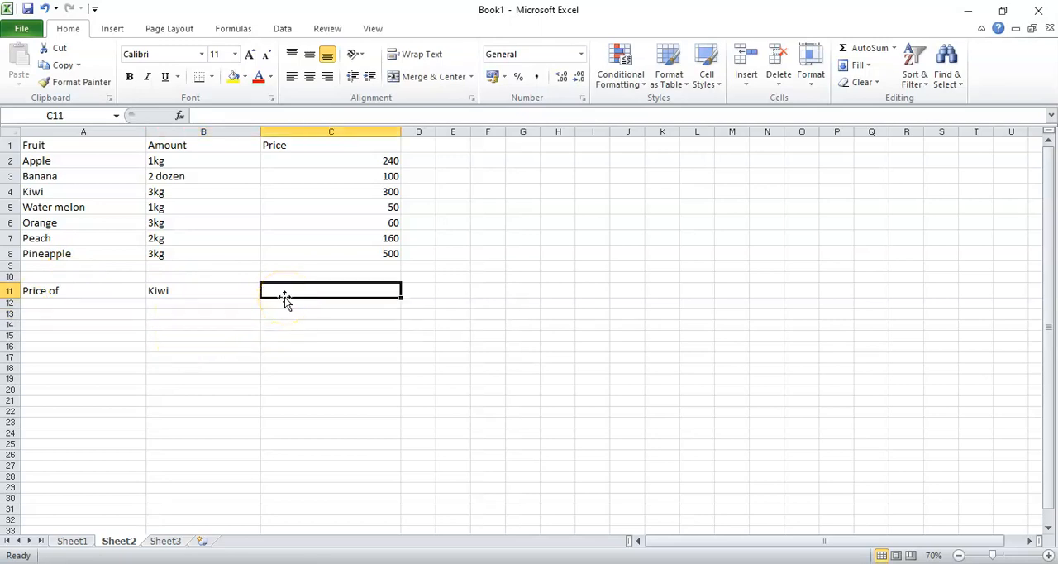
type("=")
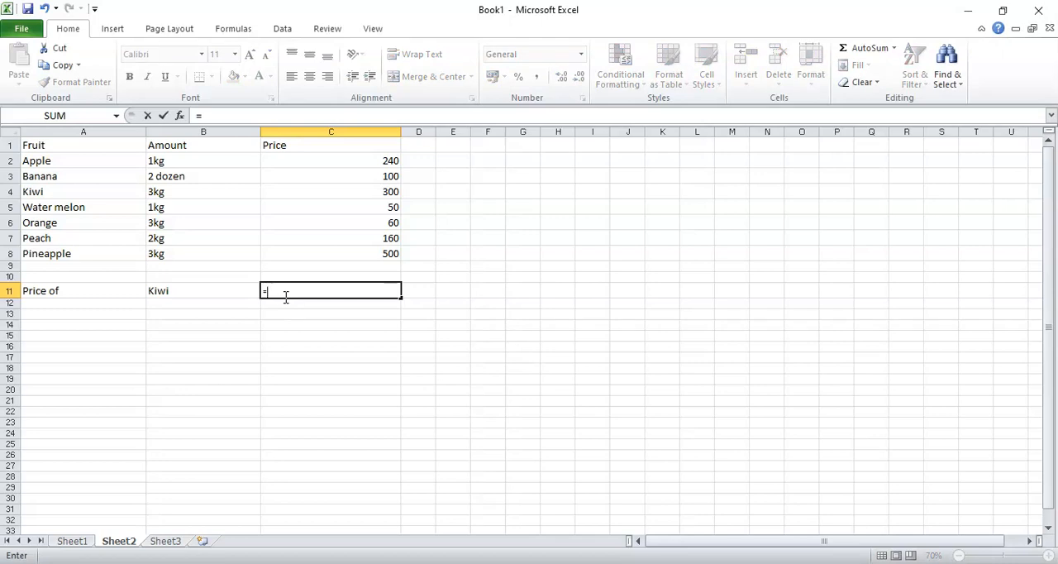
type("VLOOKUP")
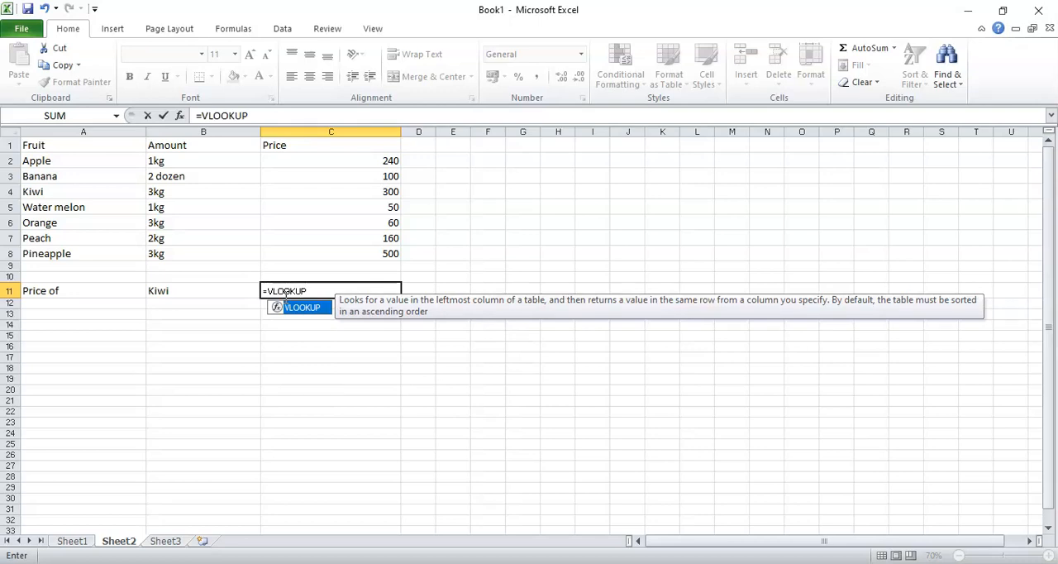
type("(")
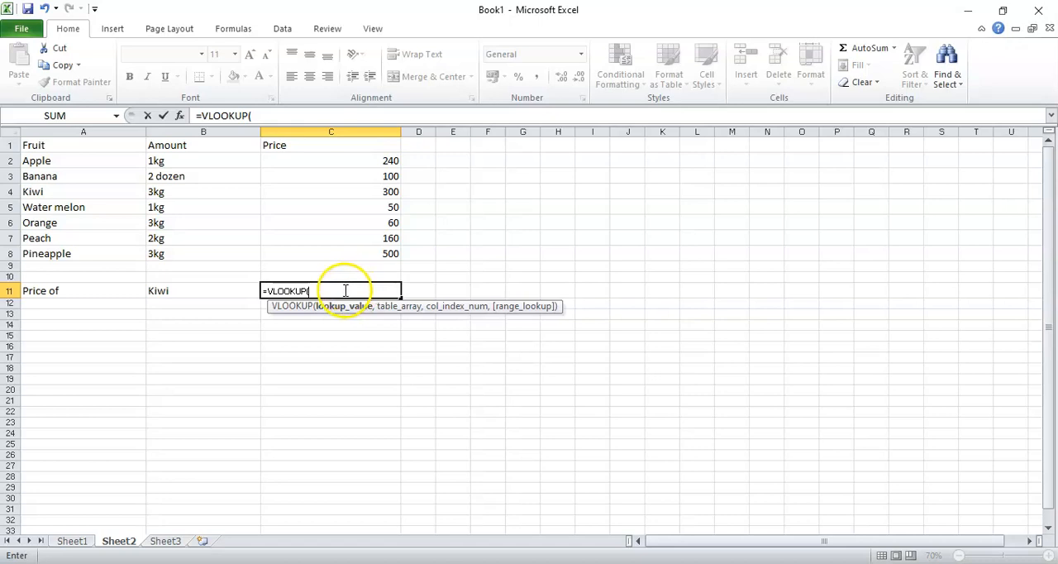
left_click(194, 292)
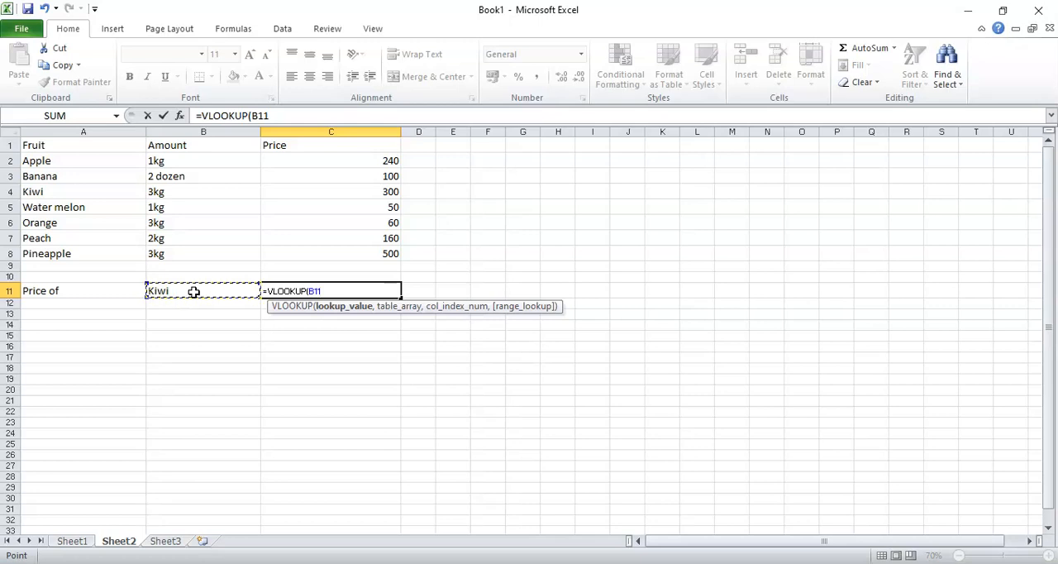
type(",")
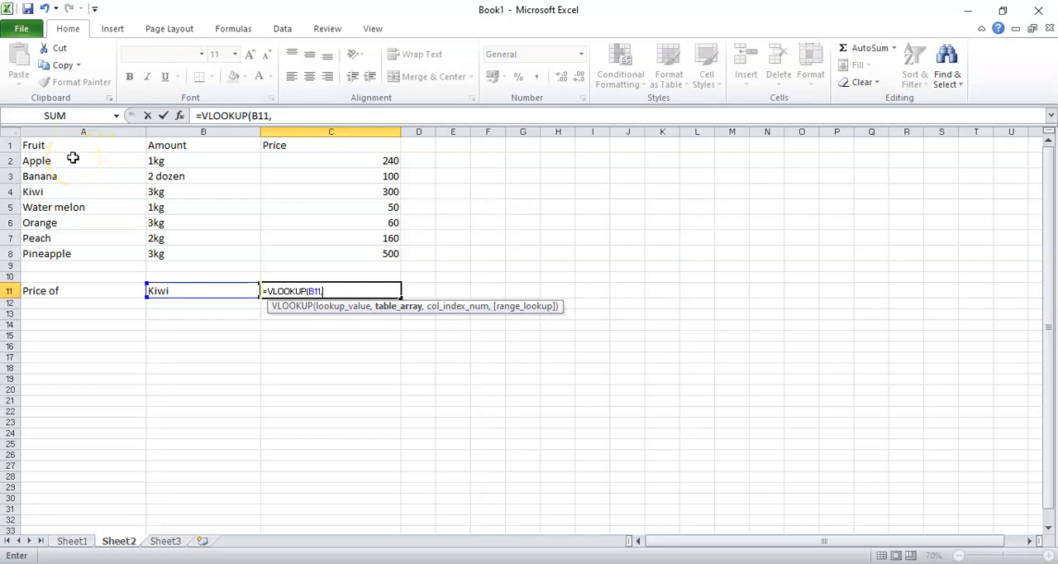
Complete the VLOOKUP with table array A2:C8, column index 3 and 0 for an exact match
left_click_drag(73, 158, 281, 258)
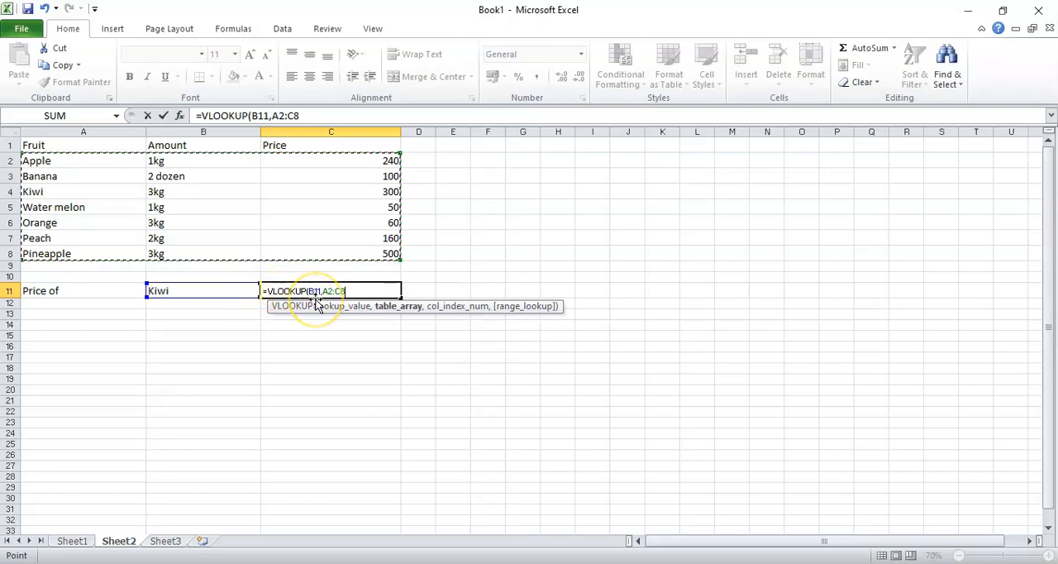
left_click(344, 297)
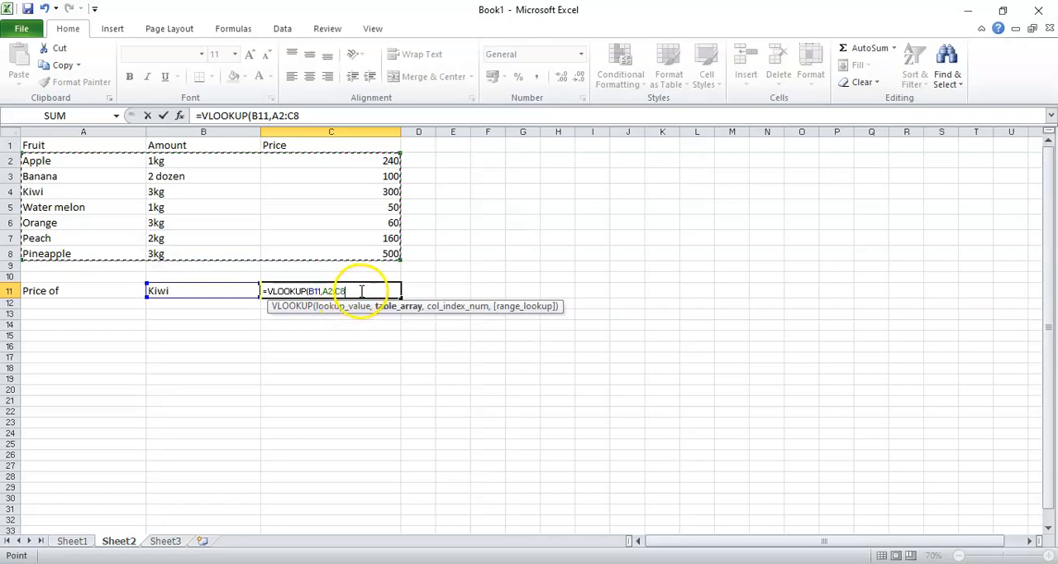
type(",")
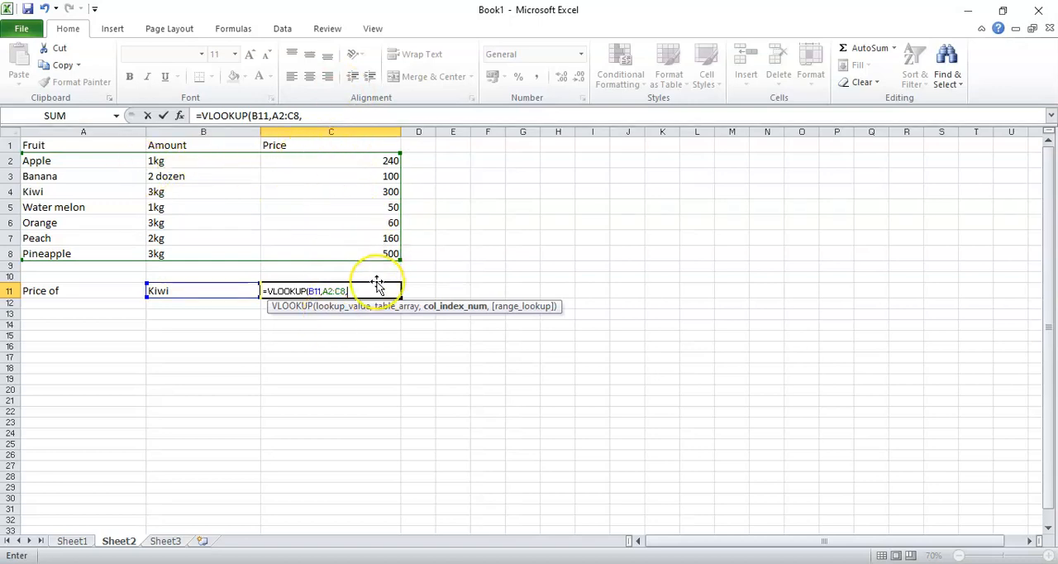
type("3,")
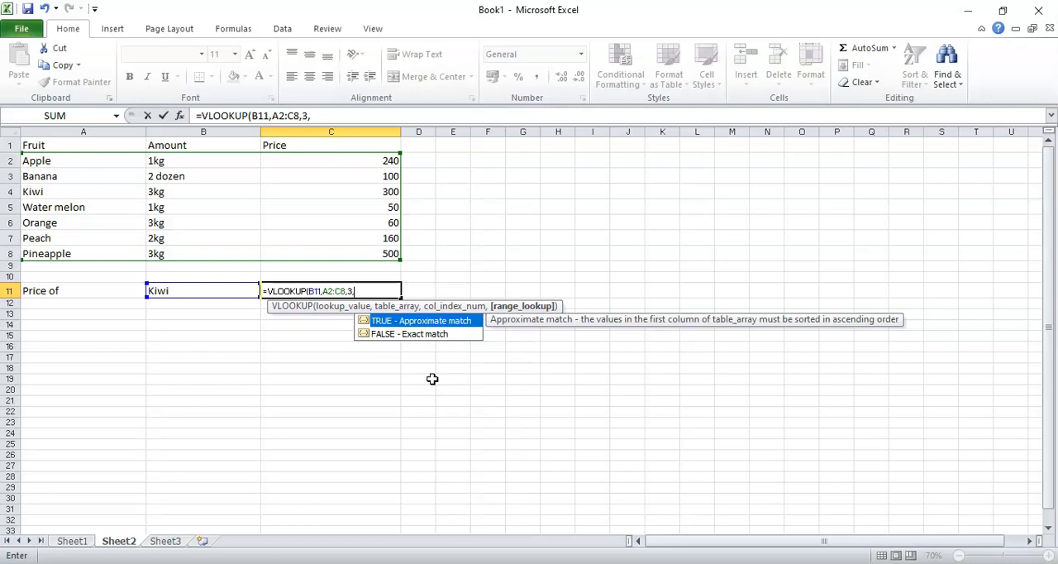
type("0)")
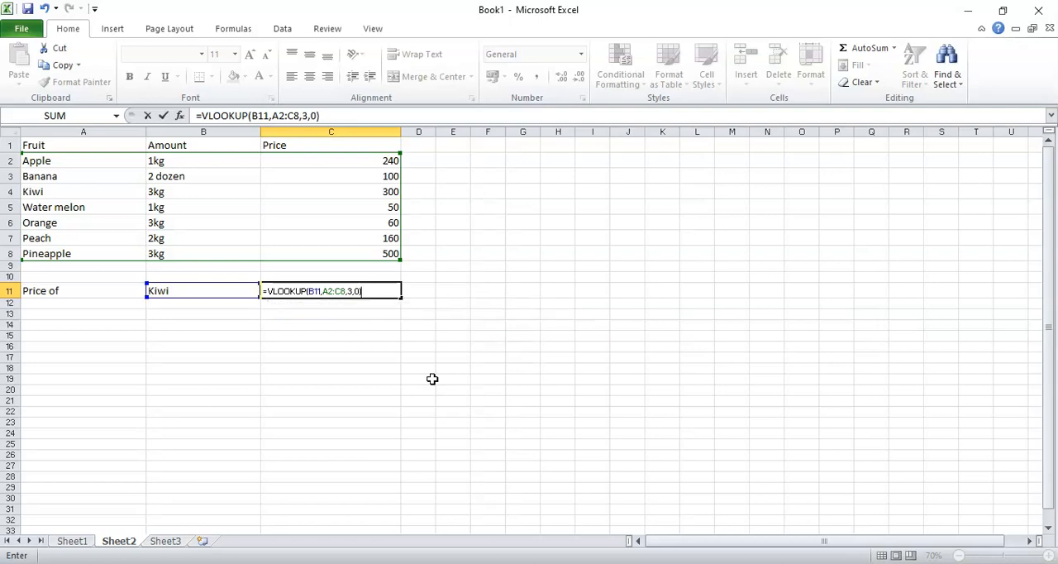
key("Return")
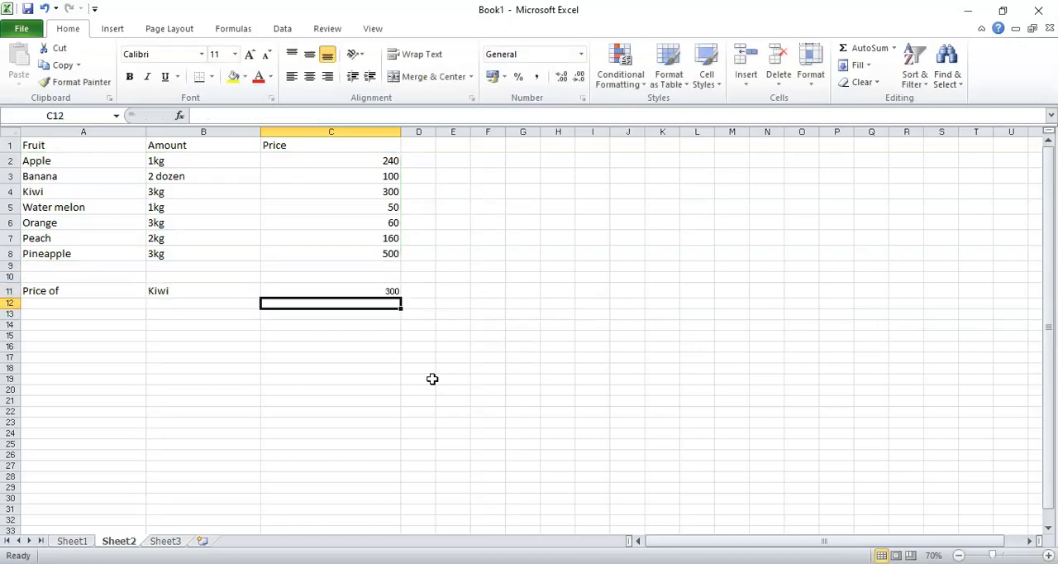
Examine the formula in C11 against the Kiwi row, the table range A2:C8 and the lookup cell B11
left_click(325, 286)
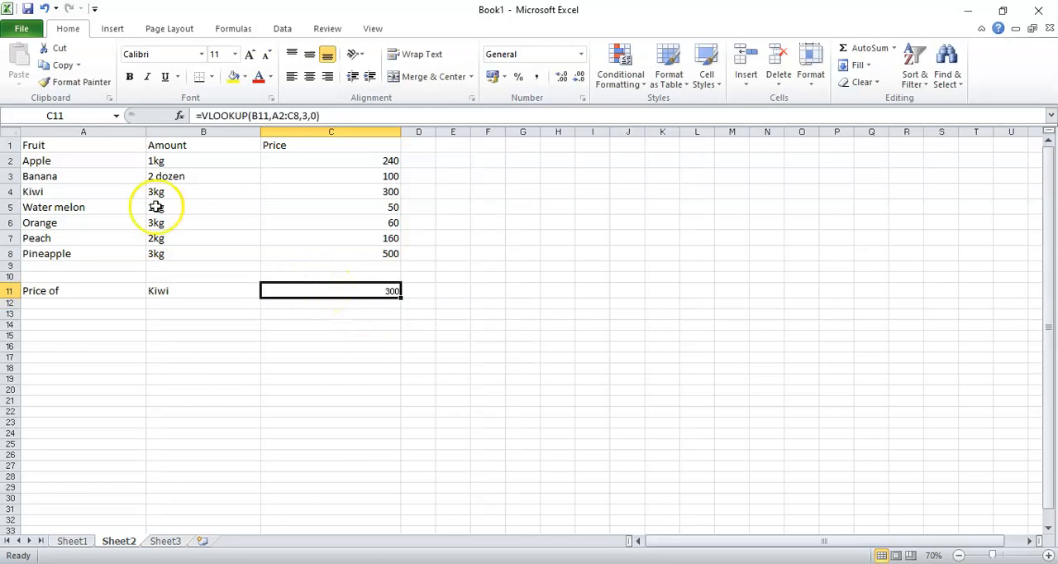
left_click(9, 192)
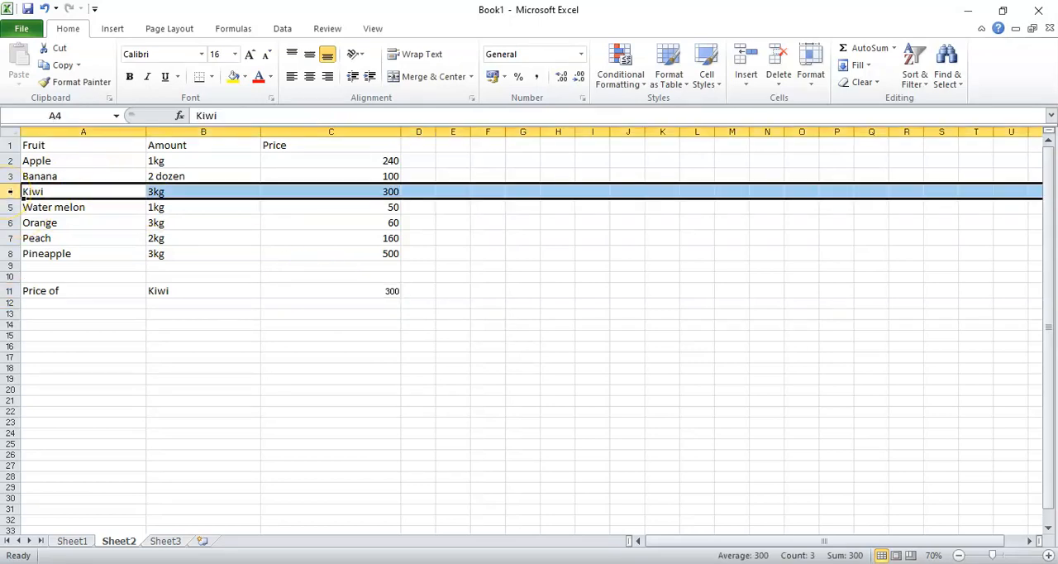
left_click_drag(74, 162, 321, 254)
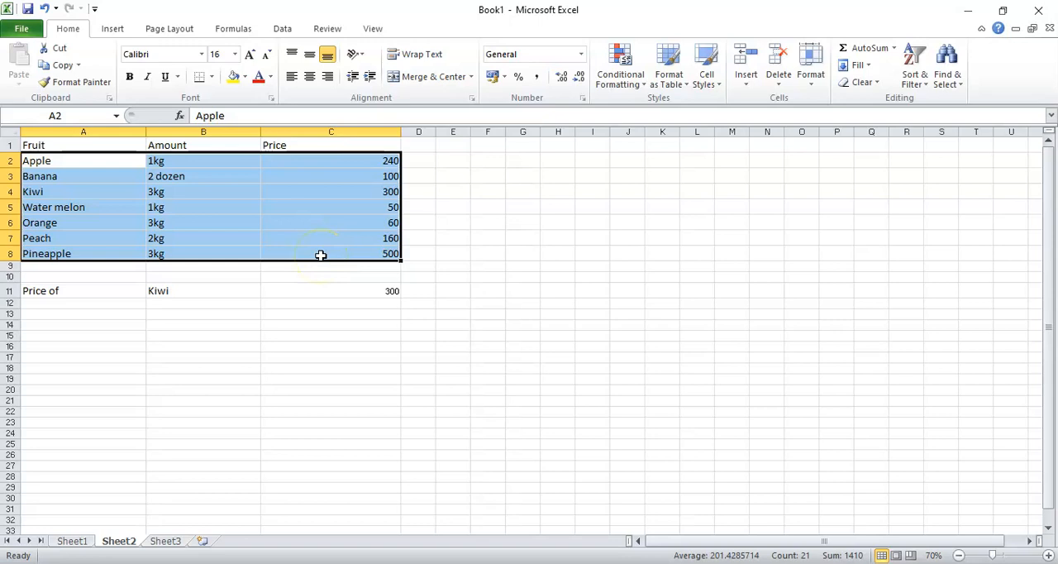
left_click(181, 290)
left_click(291, 299)
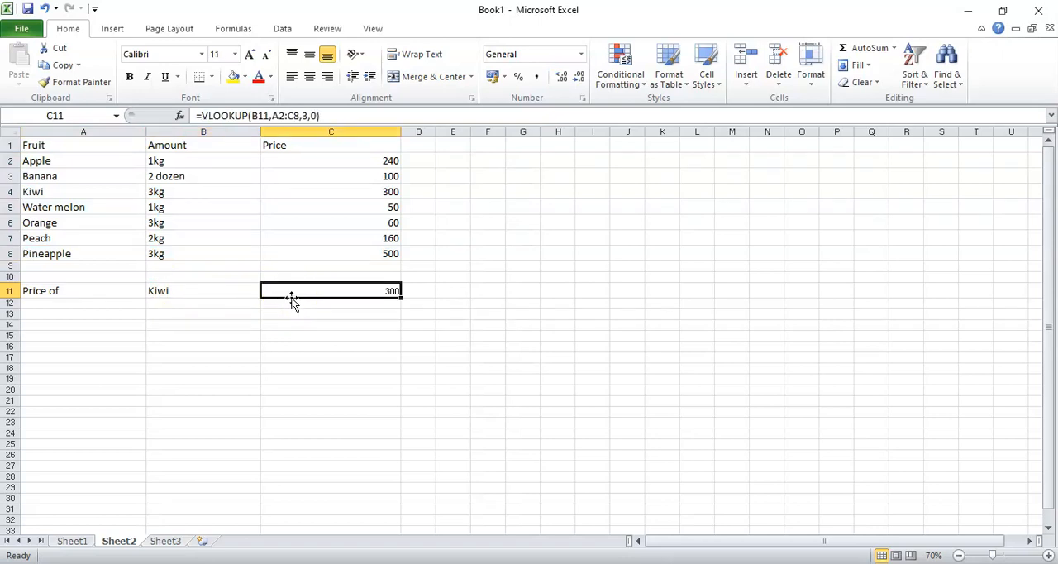
left_click(181, 293)
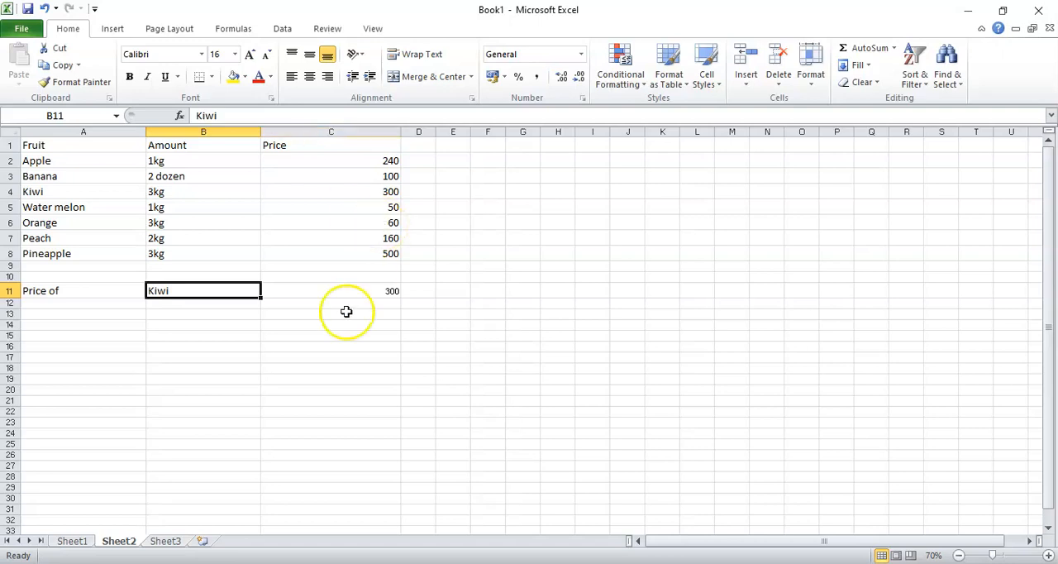
left_click(319, 297)
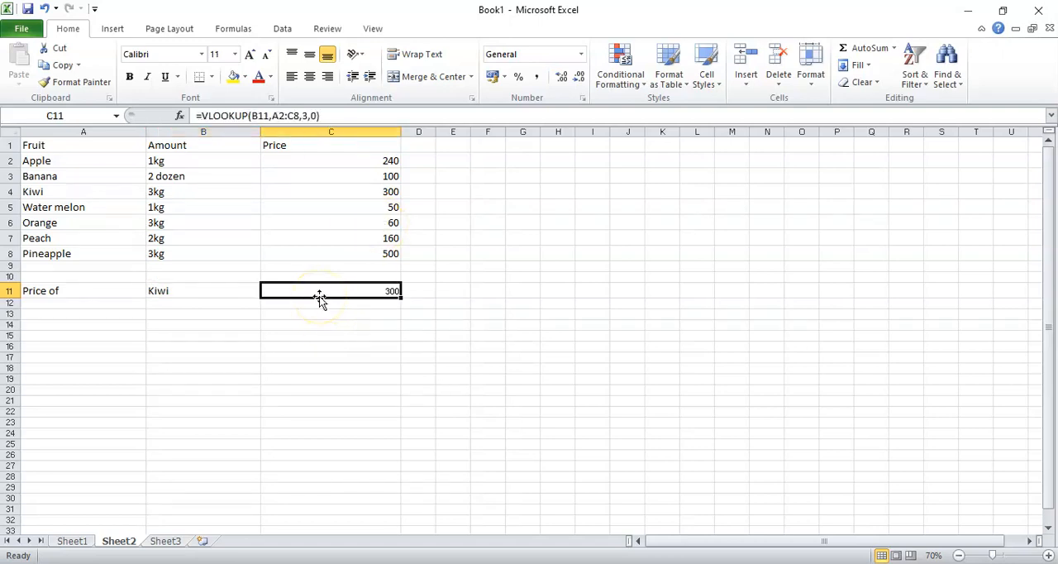